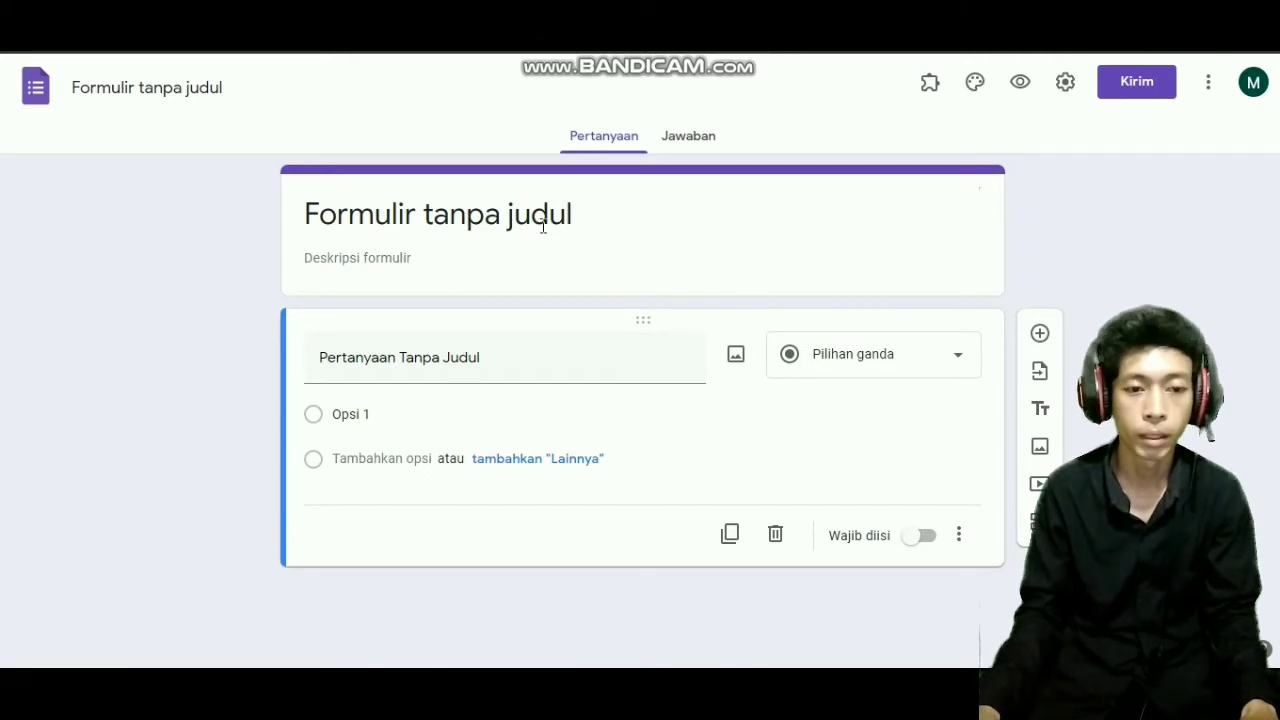
Replace the form's default title with "Sertifikat MPLS SMP 12"
{"action": "left_click", "coordinate": [543, 227]}
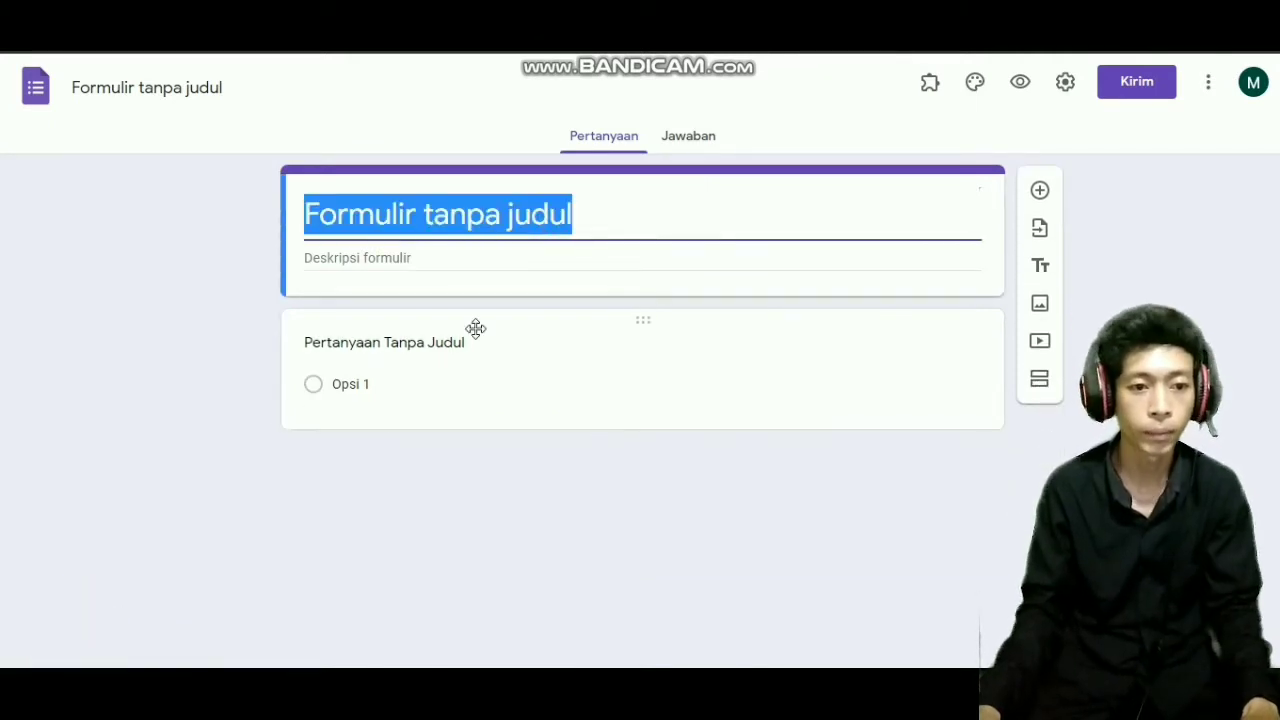
{"action": "type", "text": "Ser"}
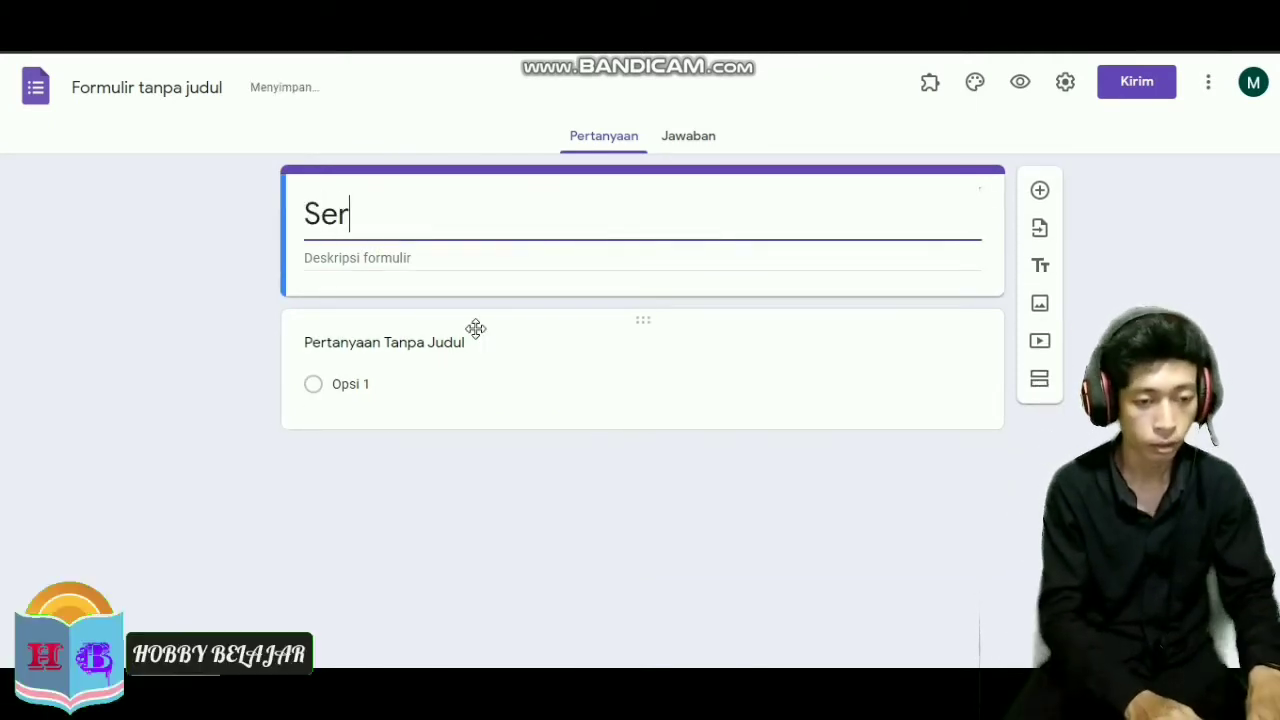
{"action": "type", "text": "tika"}
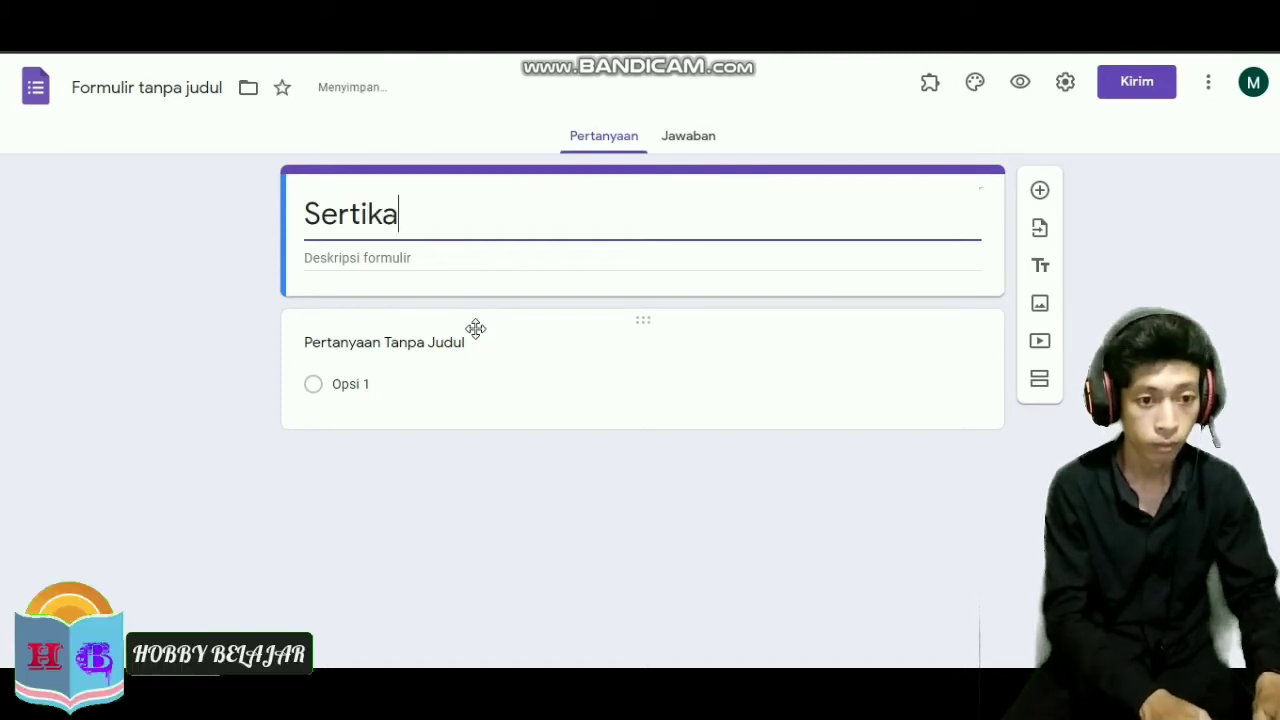
{"action": "key", "text": "BackSpace"}
{"action": "key", "text": "BackSpace"}
{"action": "type", "text": "fikat "}
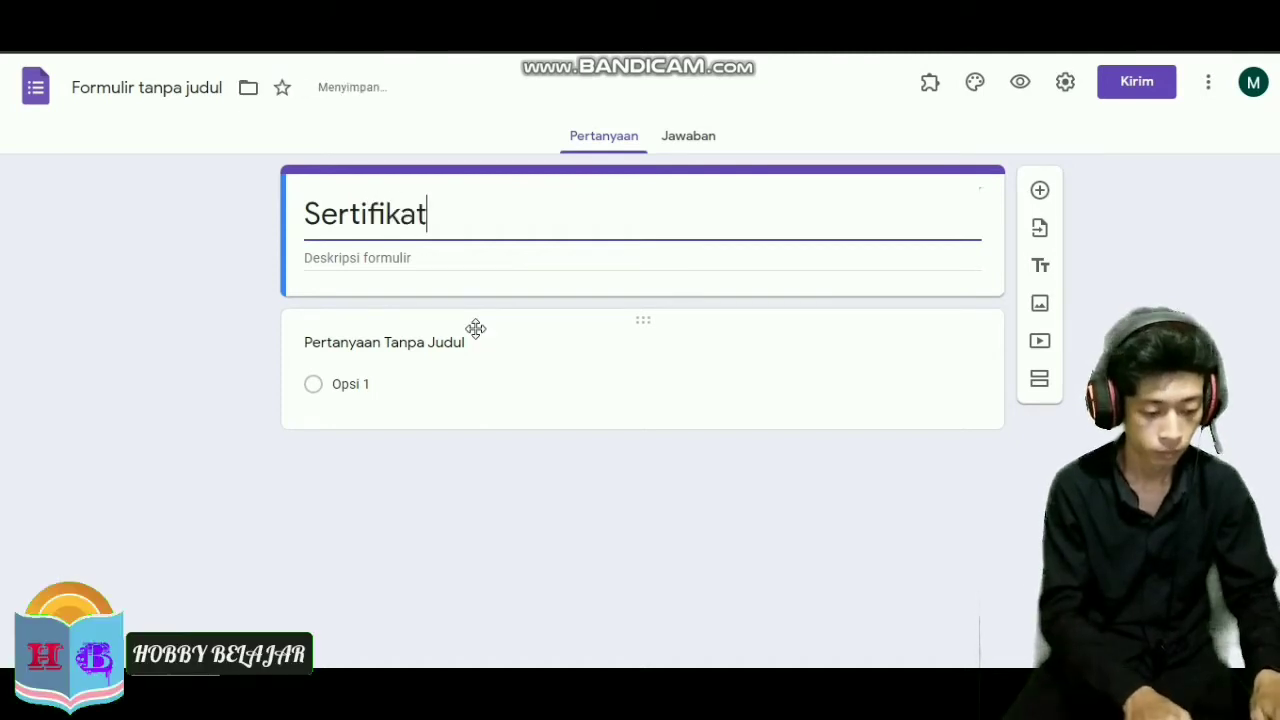
{"action": "type", "text": "MPLS SMP"}
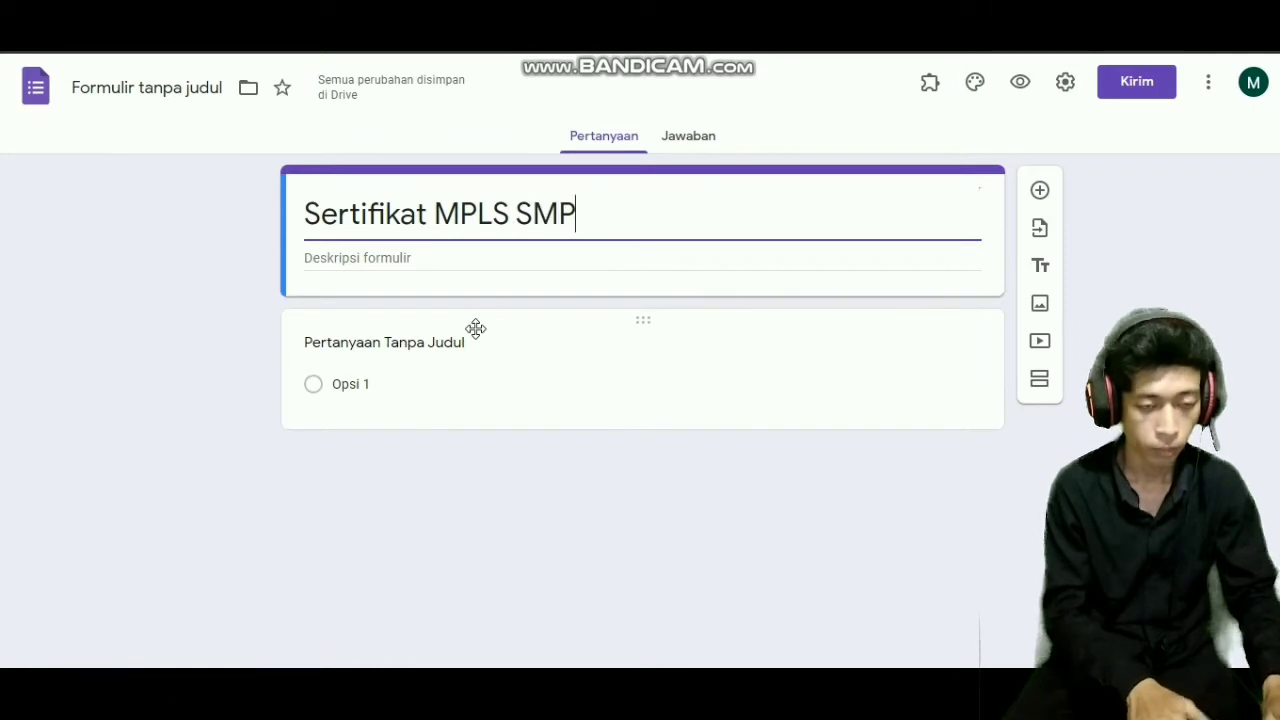
{"action": "type", "text": " 12"}
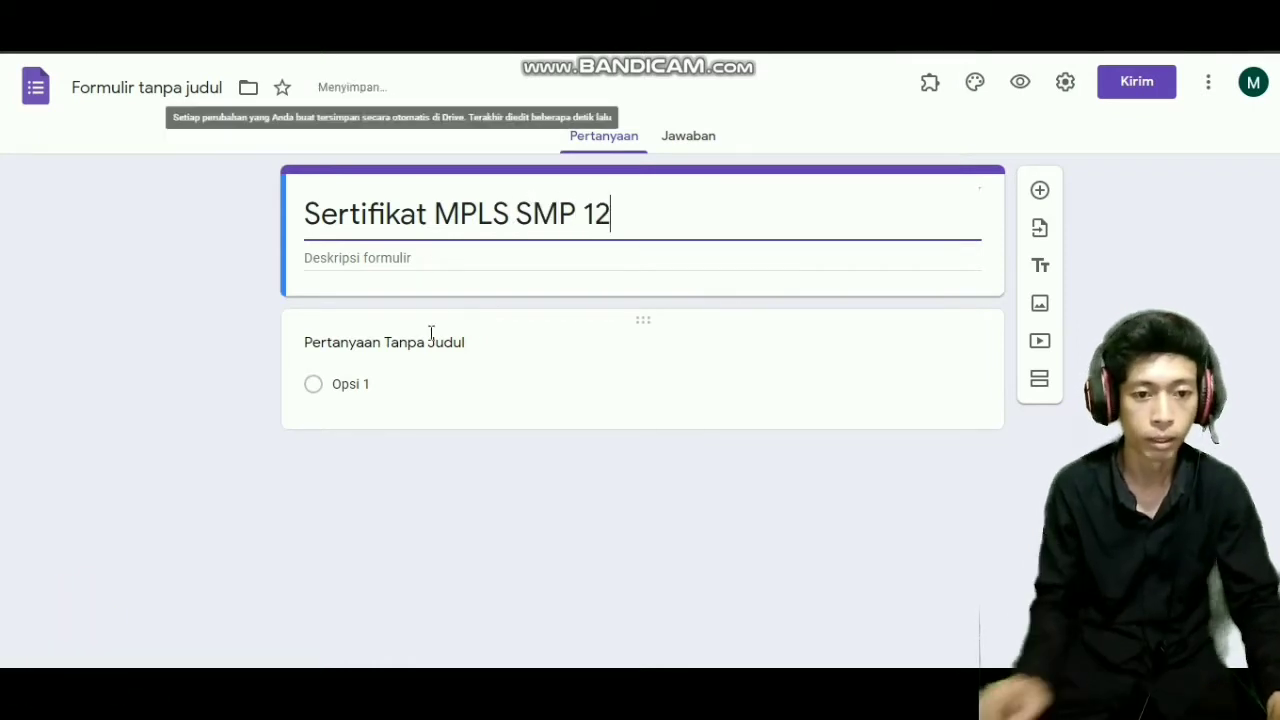
Enter "Isikan data Di bawah ini dengan benar" as the form description
{"action": "left_click", "coordinate": [445, 259]}
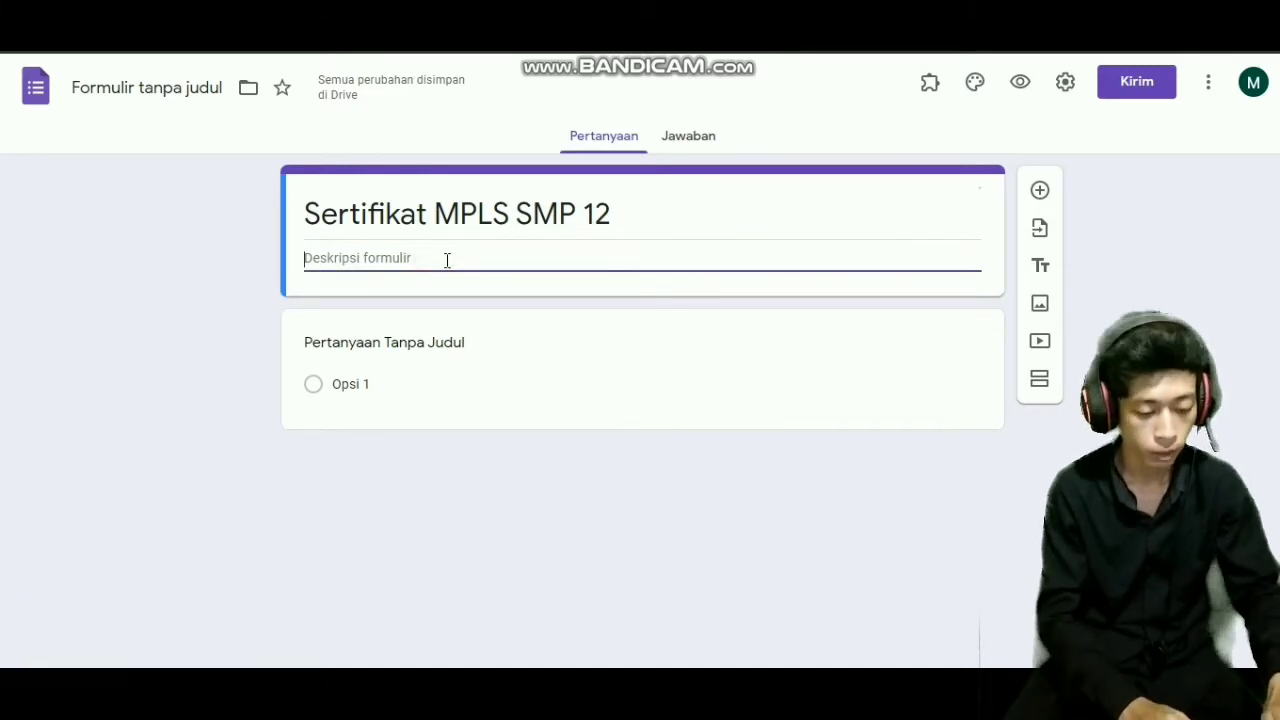
{"action": "type", "text": "Isikan"}
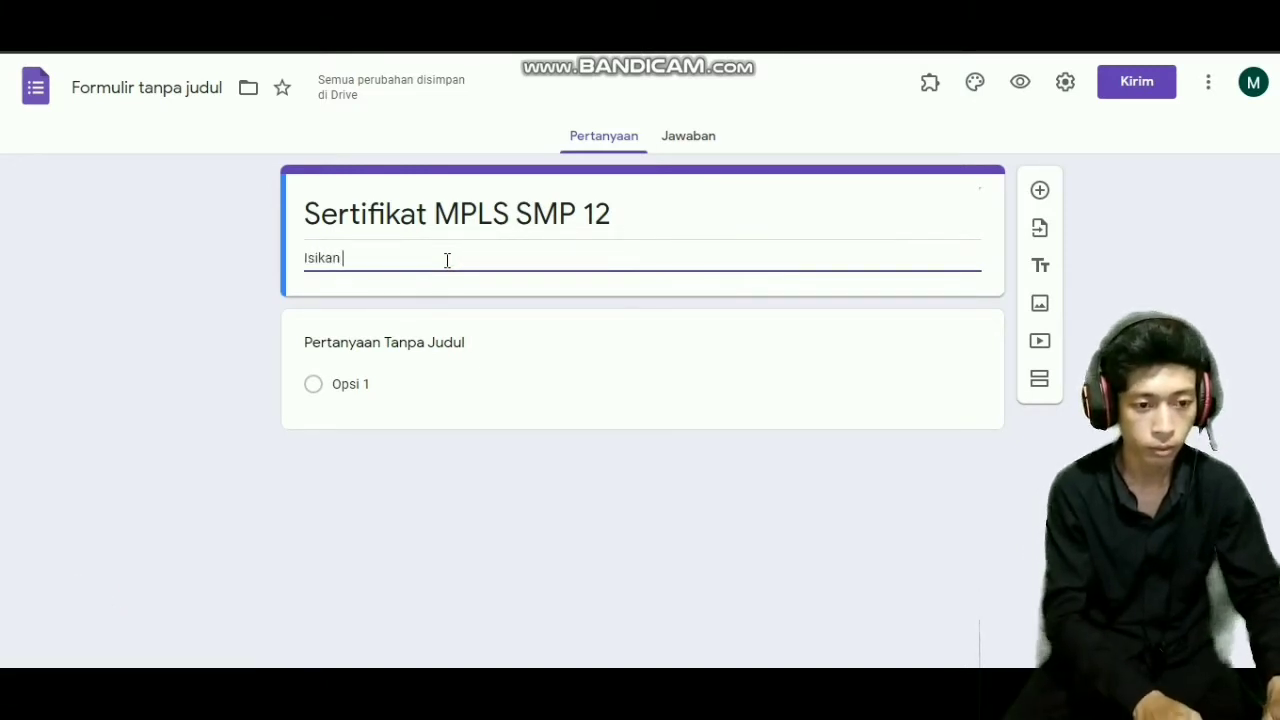
{"action": "type", "text": " daty"}
{"action": "key", "text": "BackSpace"}
{"action": "type", "text": "a"}
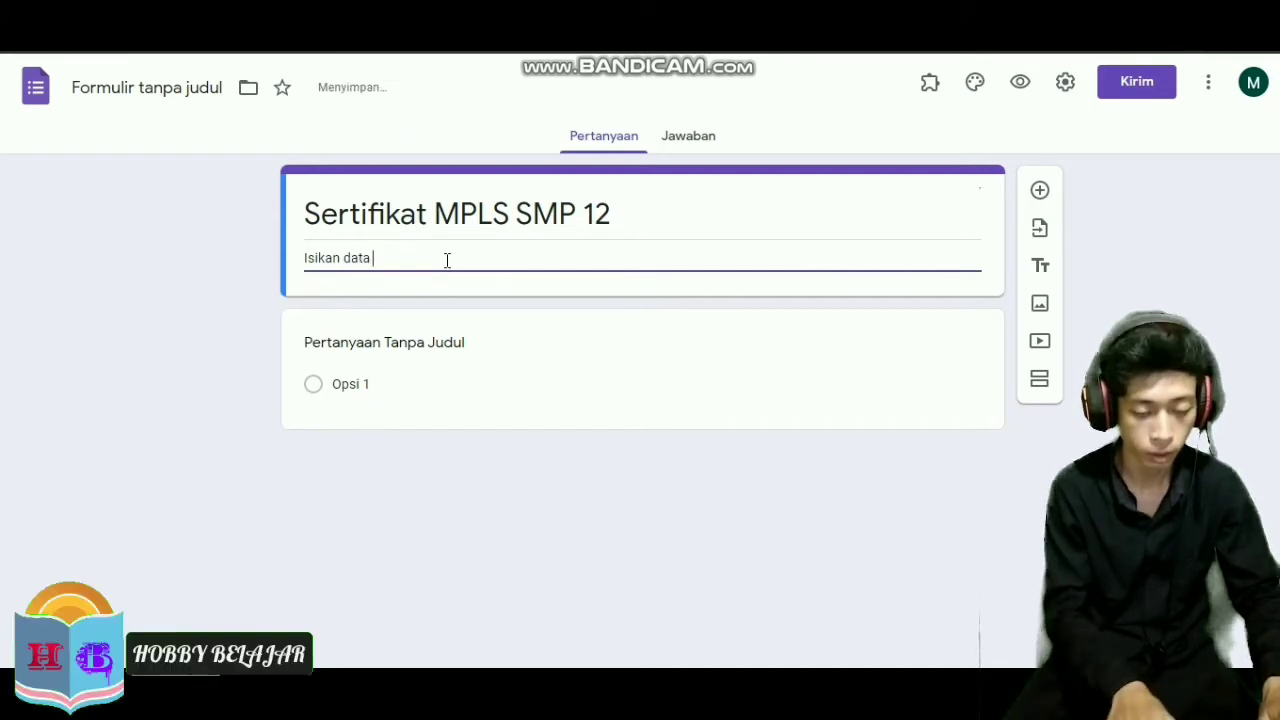
{"action": "type", "text": " Di ba"}
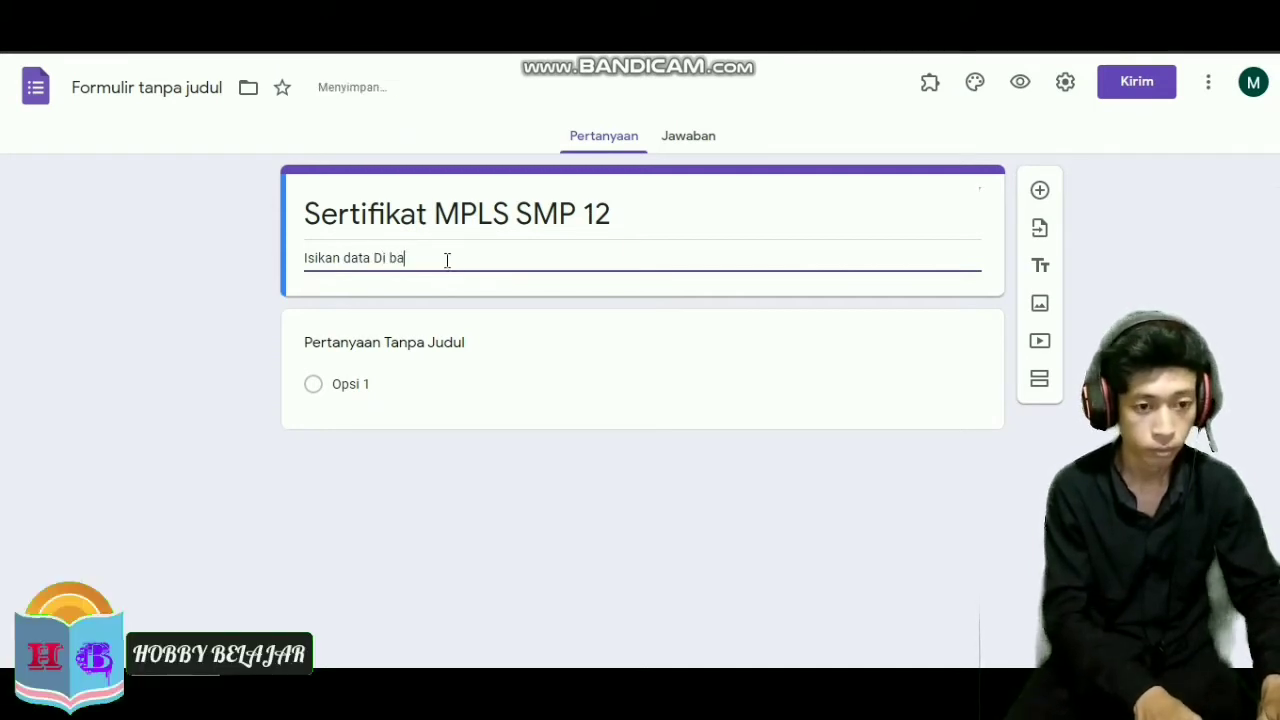
{"action": "type", "text": "wah ii"}
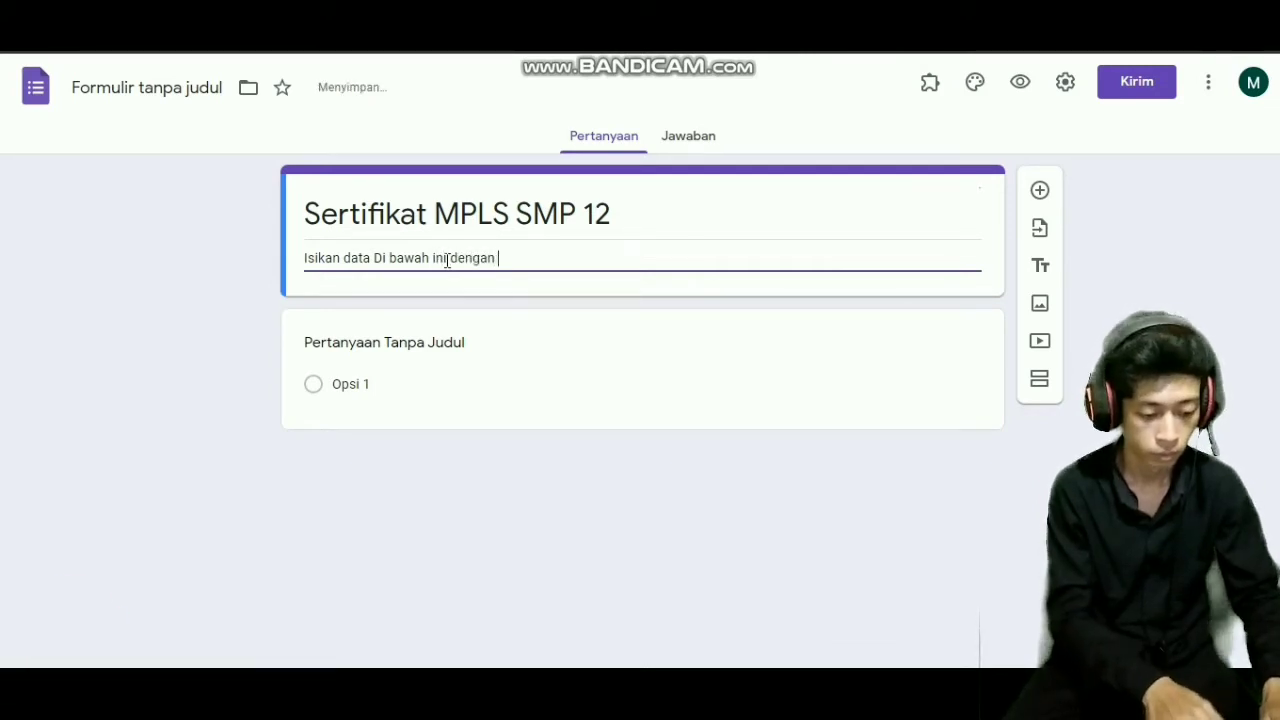
Title the first question "Nama Lengkap" as a short-answer question and make it required
{"action": "left_click", "coordinate": [489, 346]}
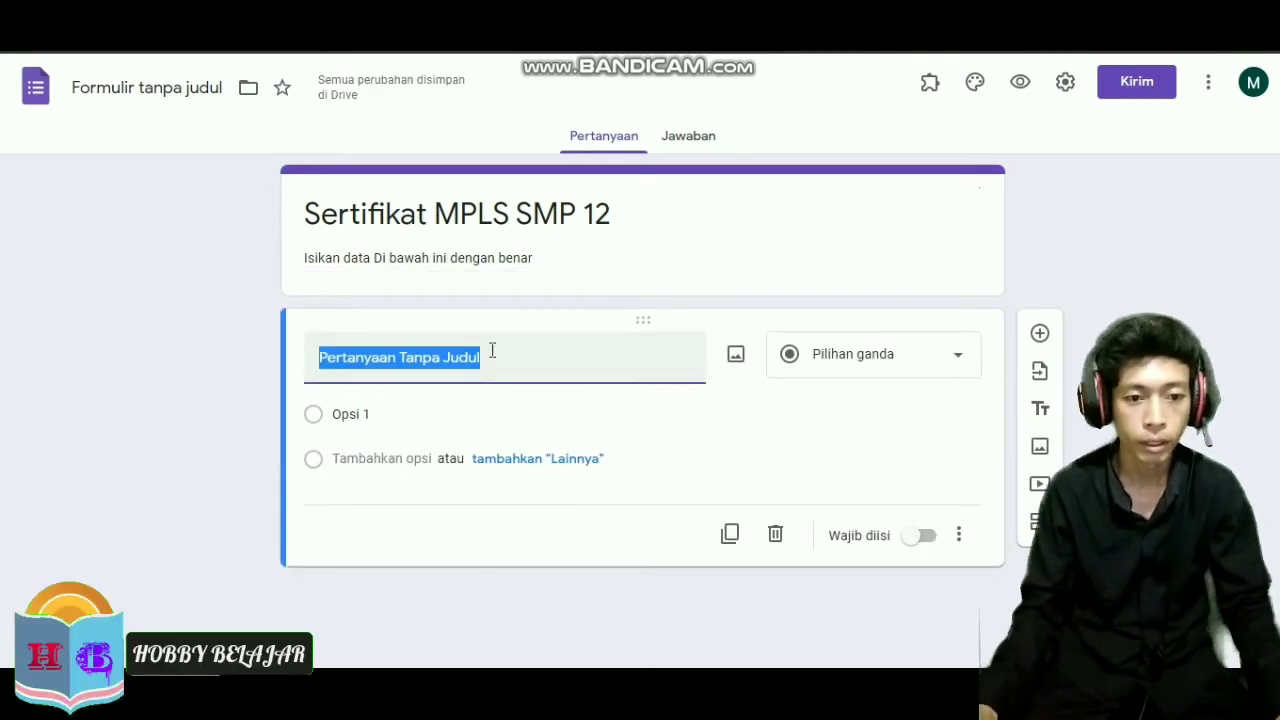
{"action": "type", "text": "Nama Lengkap"}
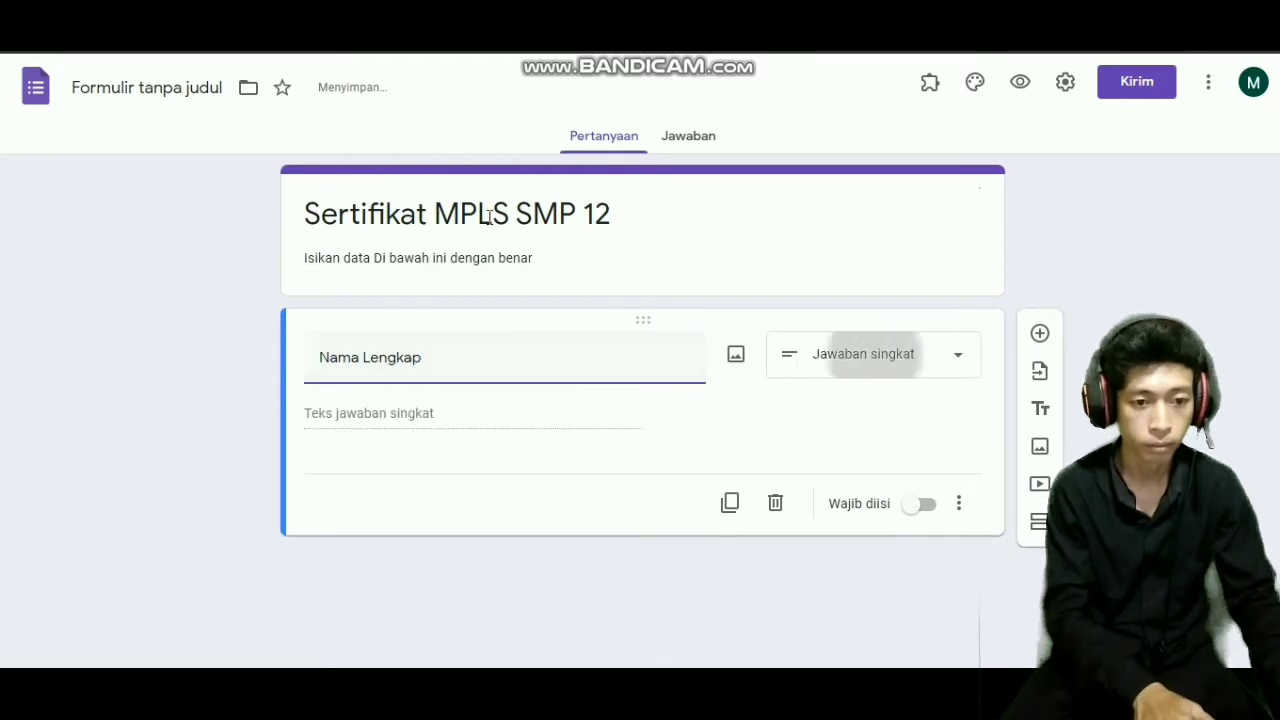
{"action": "left_click", "coordinate": [930, 506]}
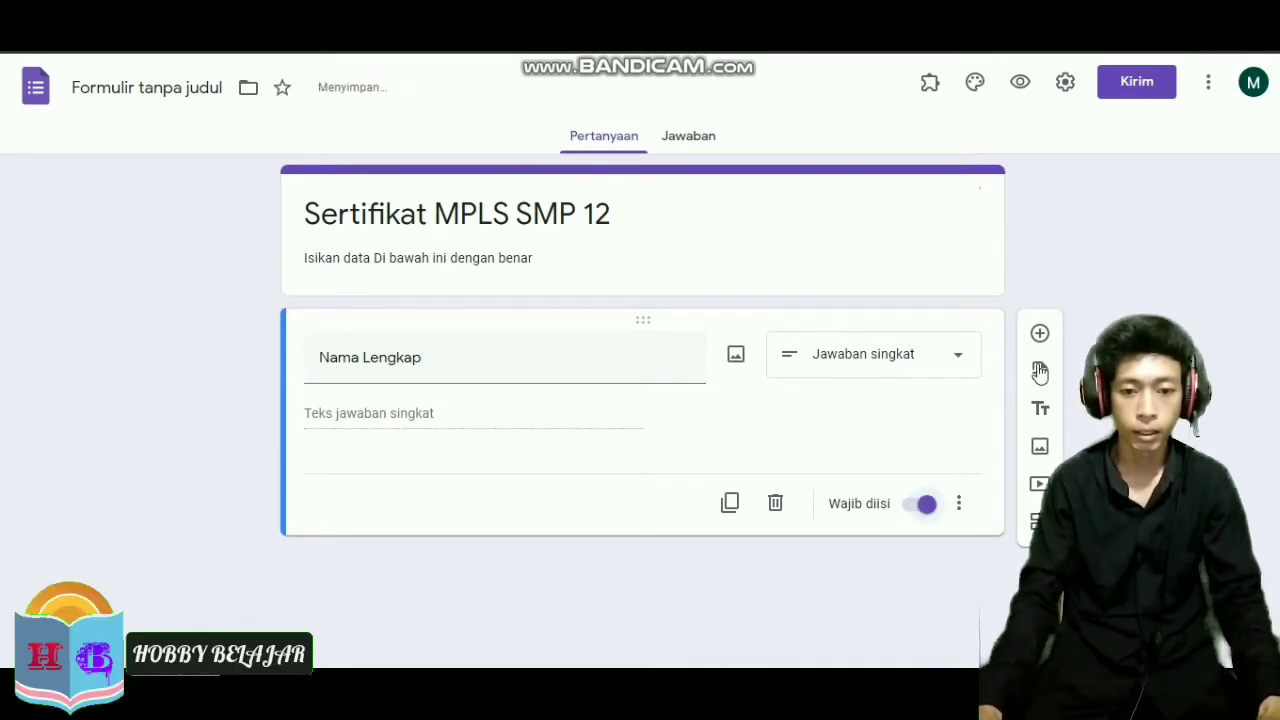
Add a required paragraph question titled "Kesan saat mengikuti MPLS" below the Nama Lengkap question
{"action": "left_click", "coordinate": [1040, 335]}
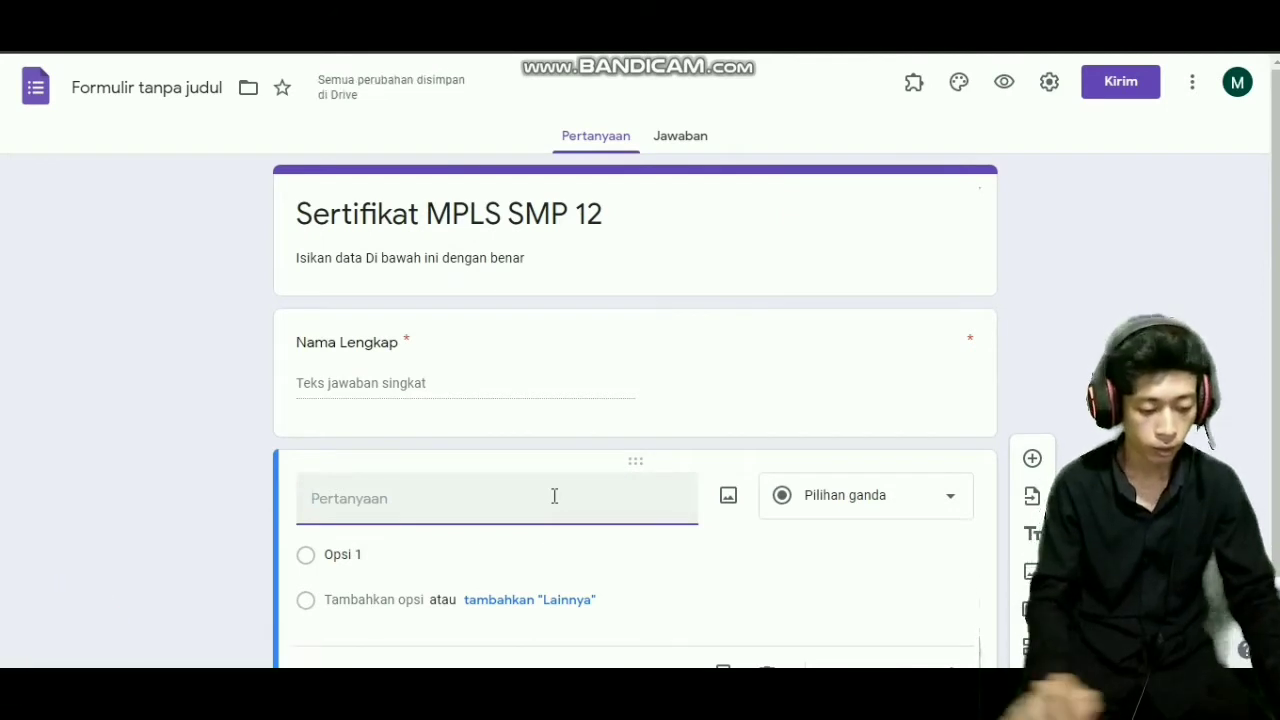
{"action": "type", "text": "Ke"}
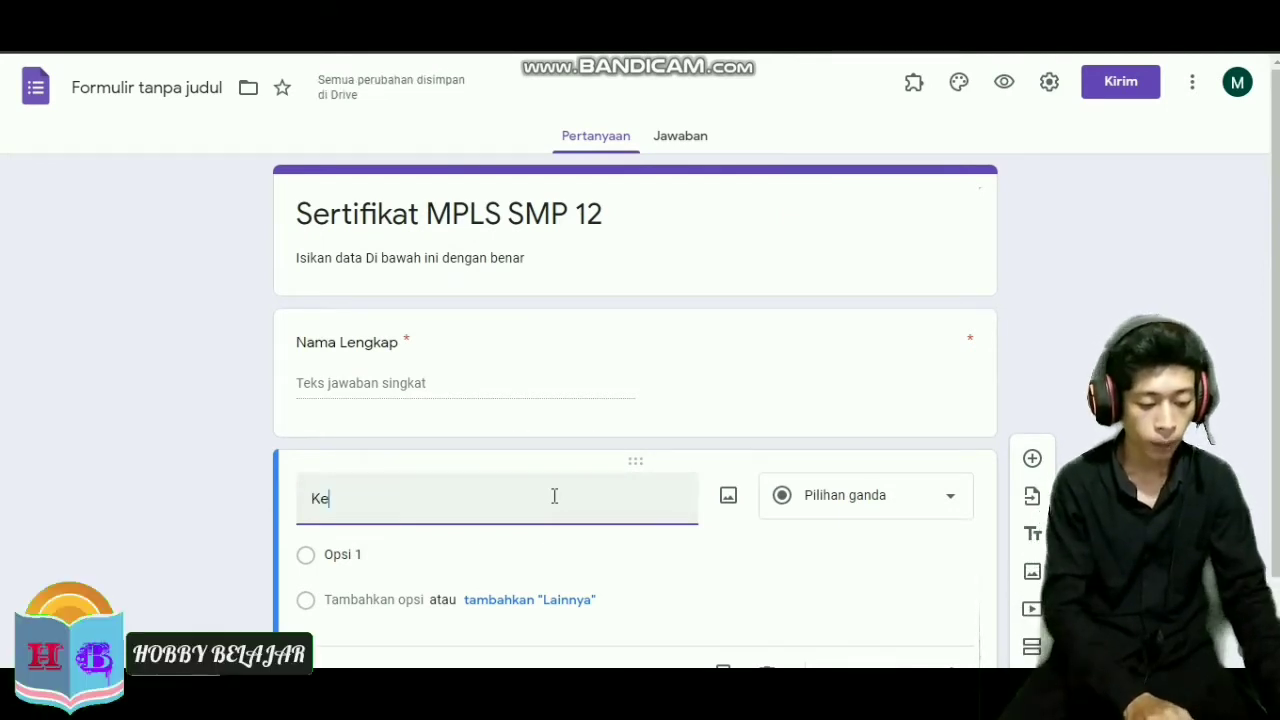
{"action": "type", "text": "san saat"}
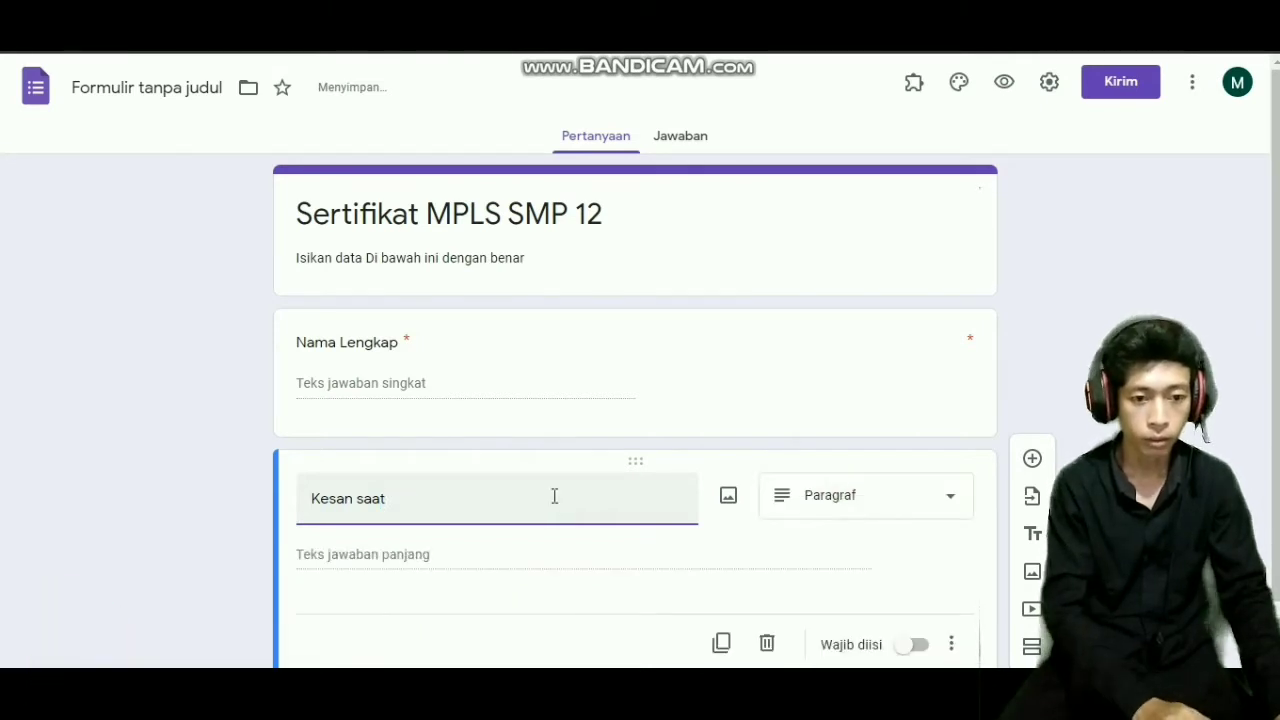
{"action": "type", "text": " mengikutoi"}
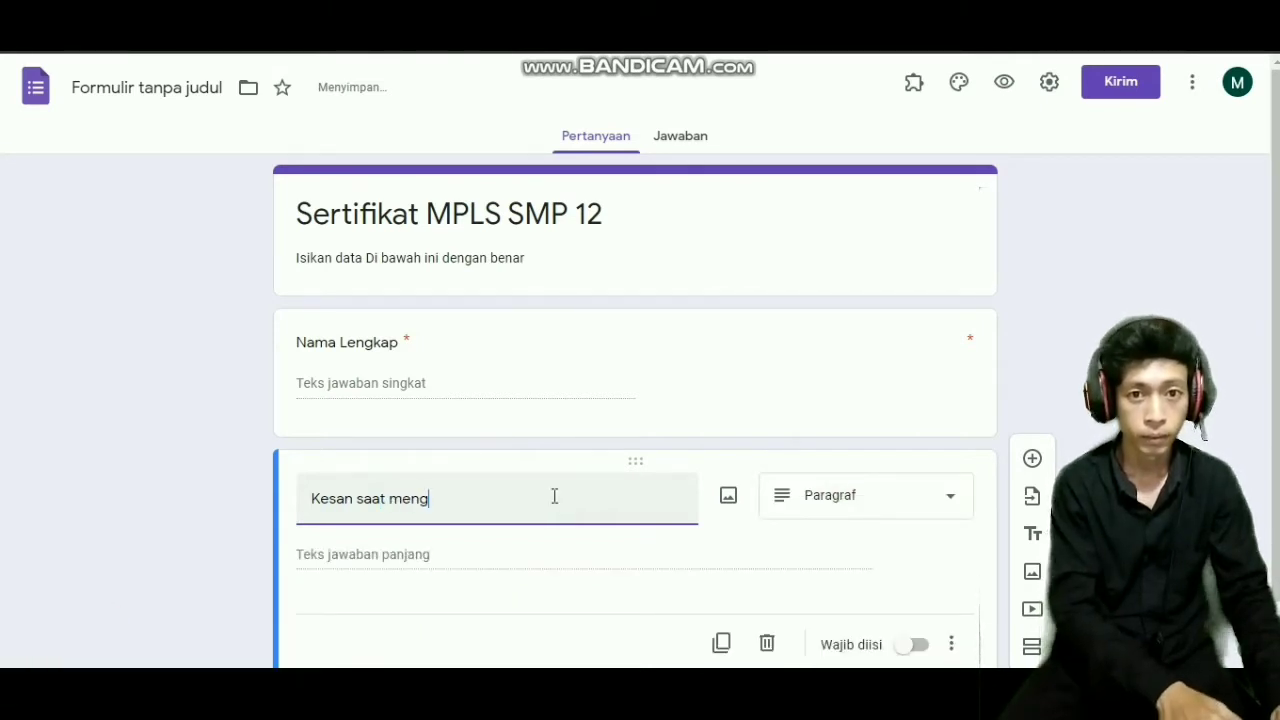
{"action": "key", "text": "BackSpace"}
{"action": "key", "text": "BackSpace"}
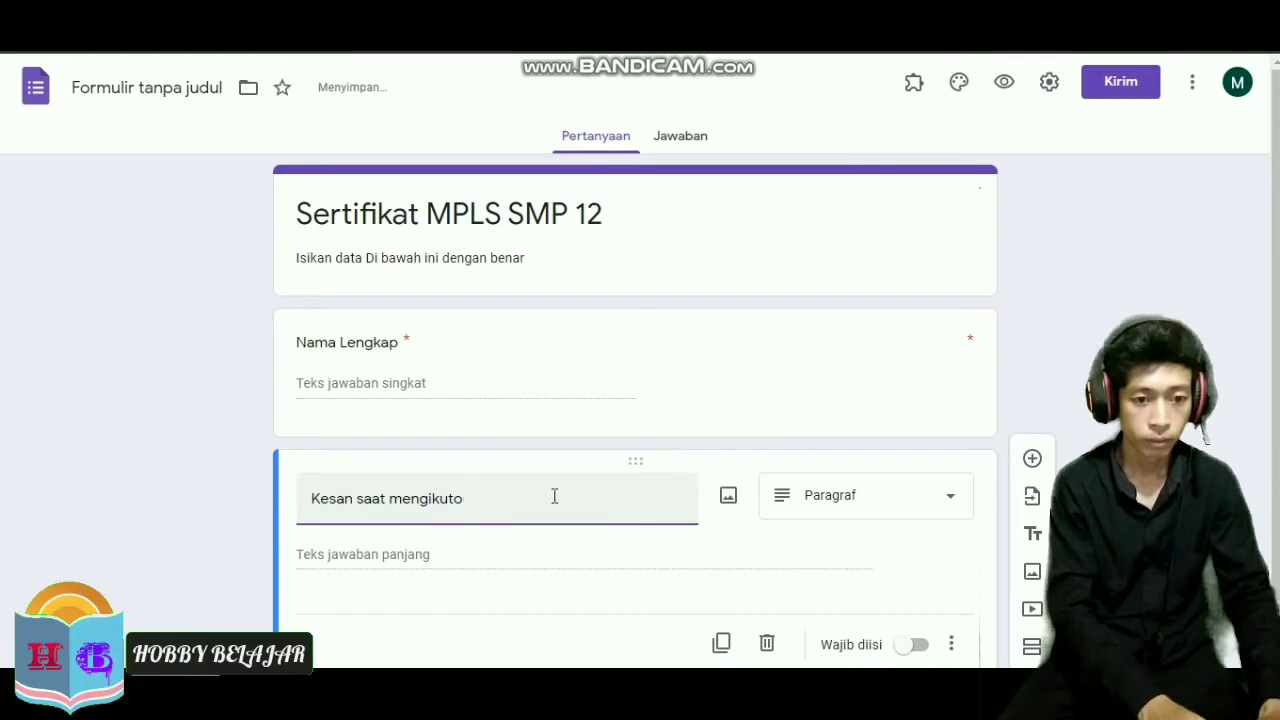
{"action": "type", "text": "i"}
{"action": "type", "text": " We"}
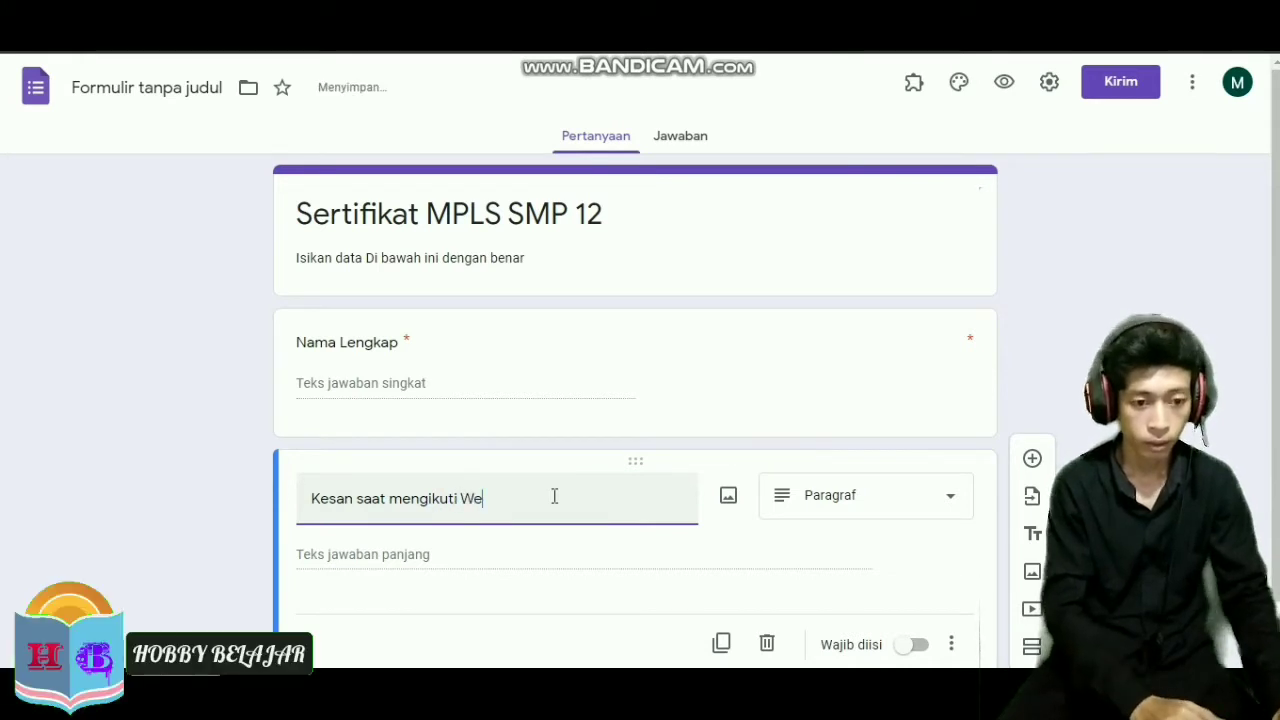
{"action": "type", "text": "biin"}
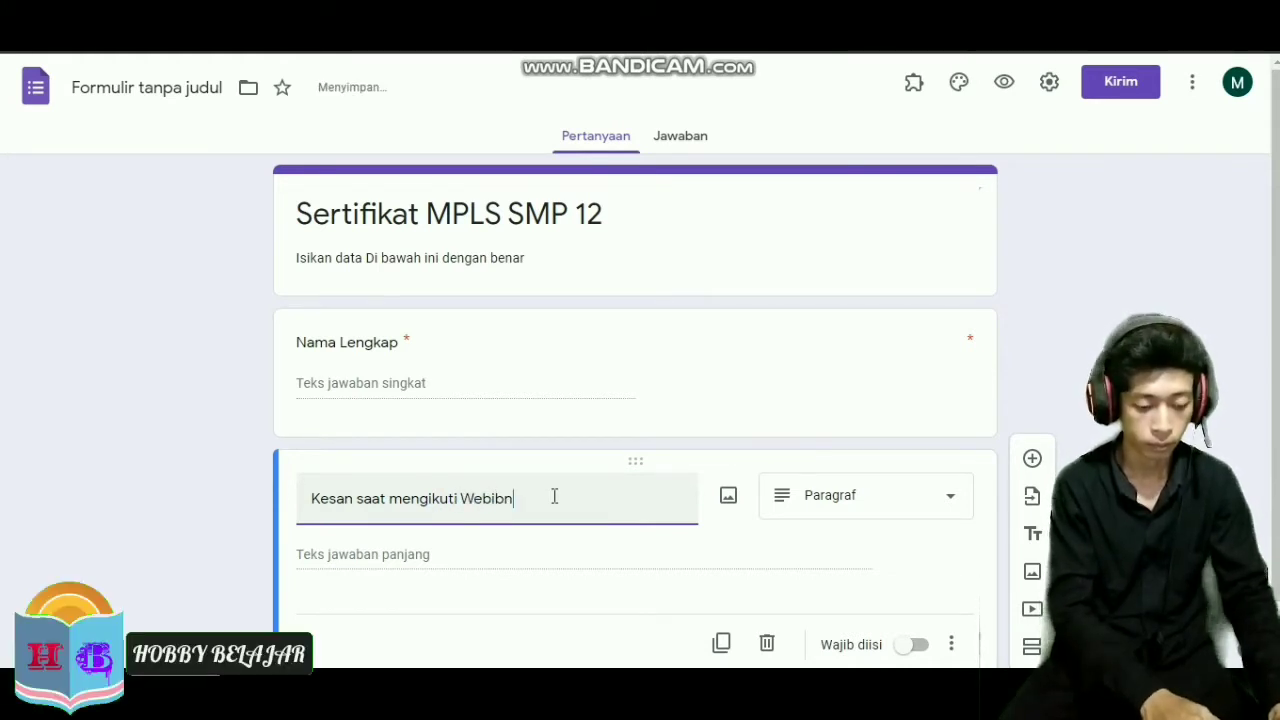
{"action": "key", "text": "BackSpace"}
{"action": "key", "text": "BackSpace"}
{"action": "key", "text": "BackSpace"}
{"action": "key", "text": "BackSpace"}
{"action": "key", "text": "BackSpace"}
{"action": "key", "text": "BackSpace"}
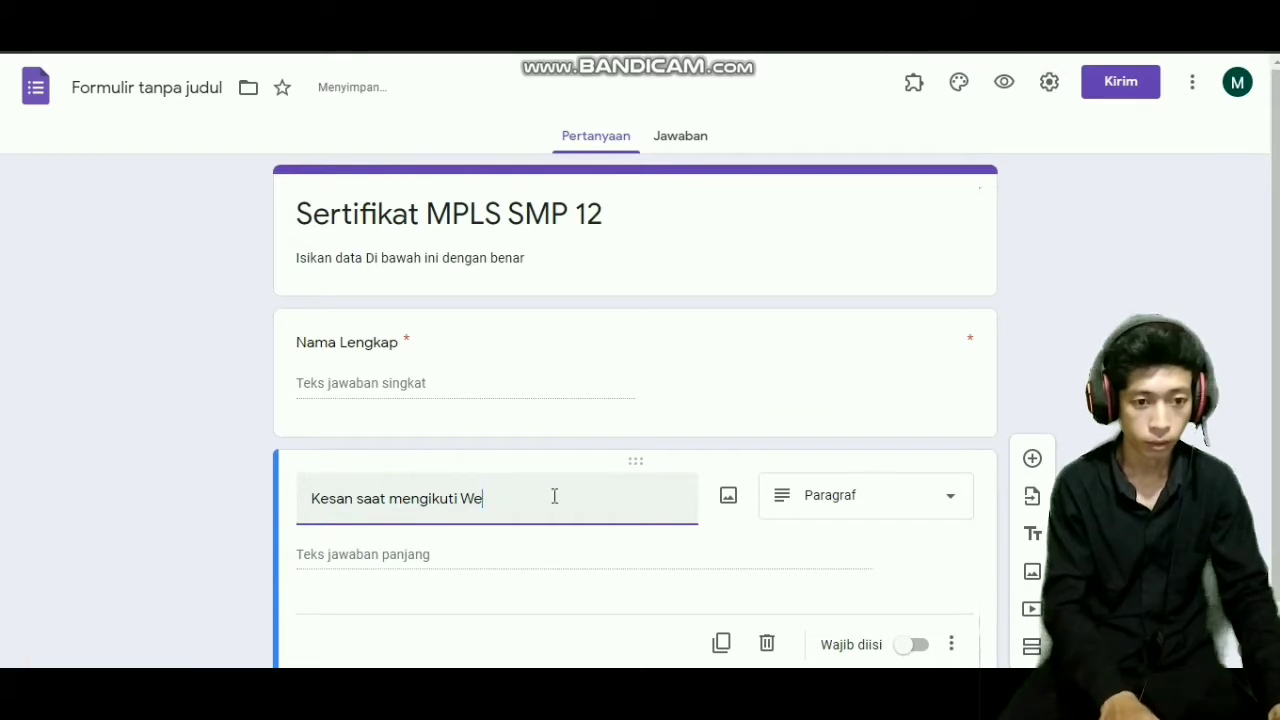
{"action": "type", "text": "MPLS"}
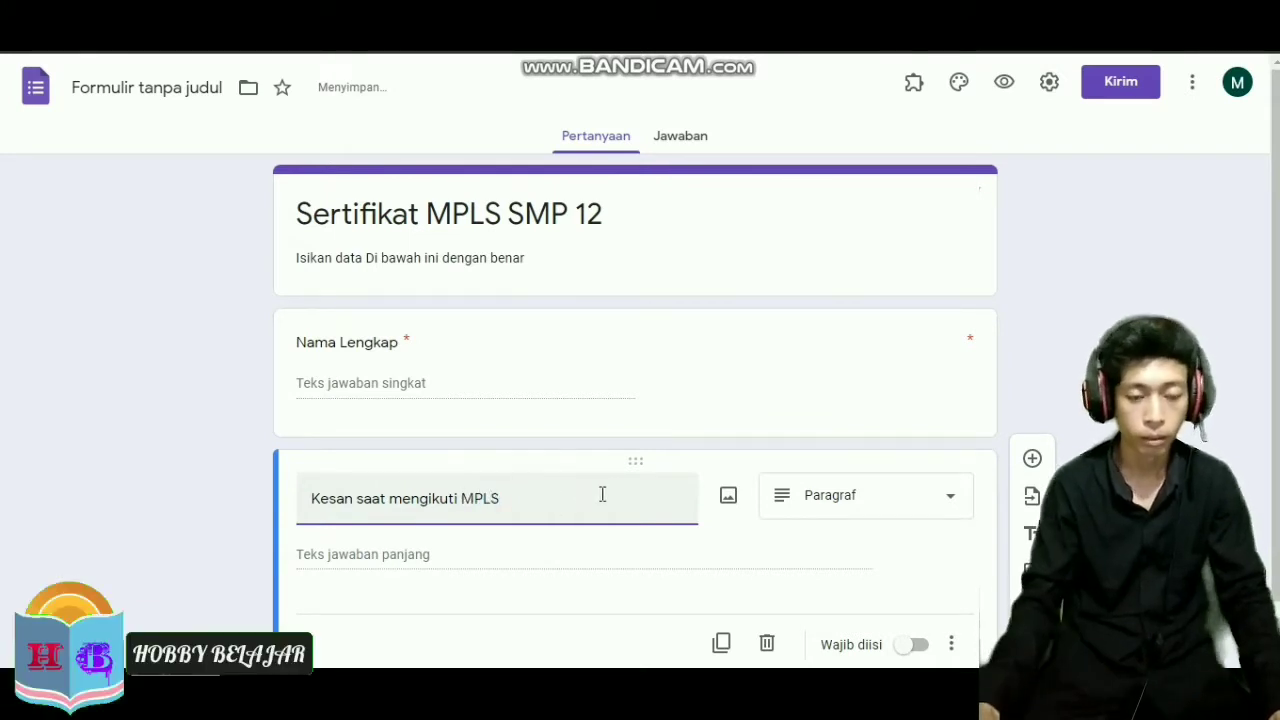
{"action": "scroll", "coordinate": [646, 521], "scroll_direction": "down", "scroll_amount": 1}
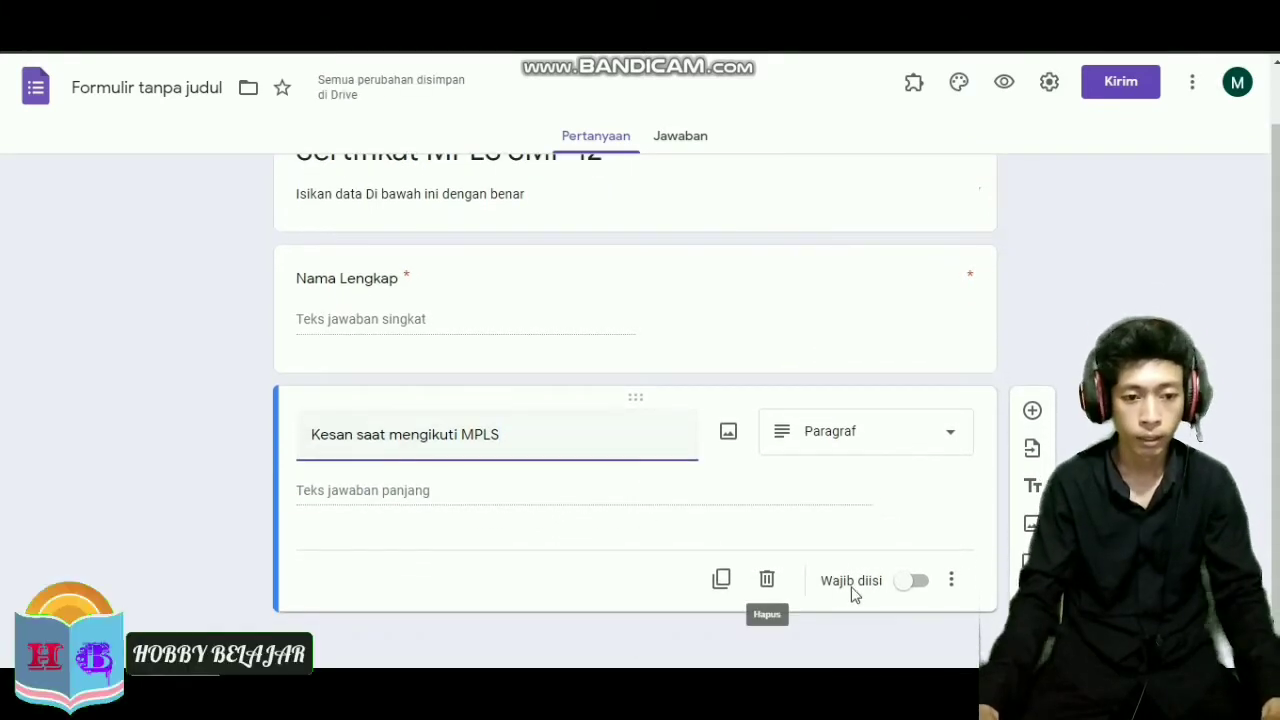
{"action": "left_click", "coordinate": [912, 582]}
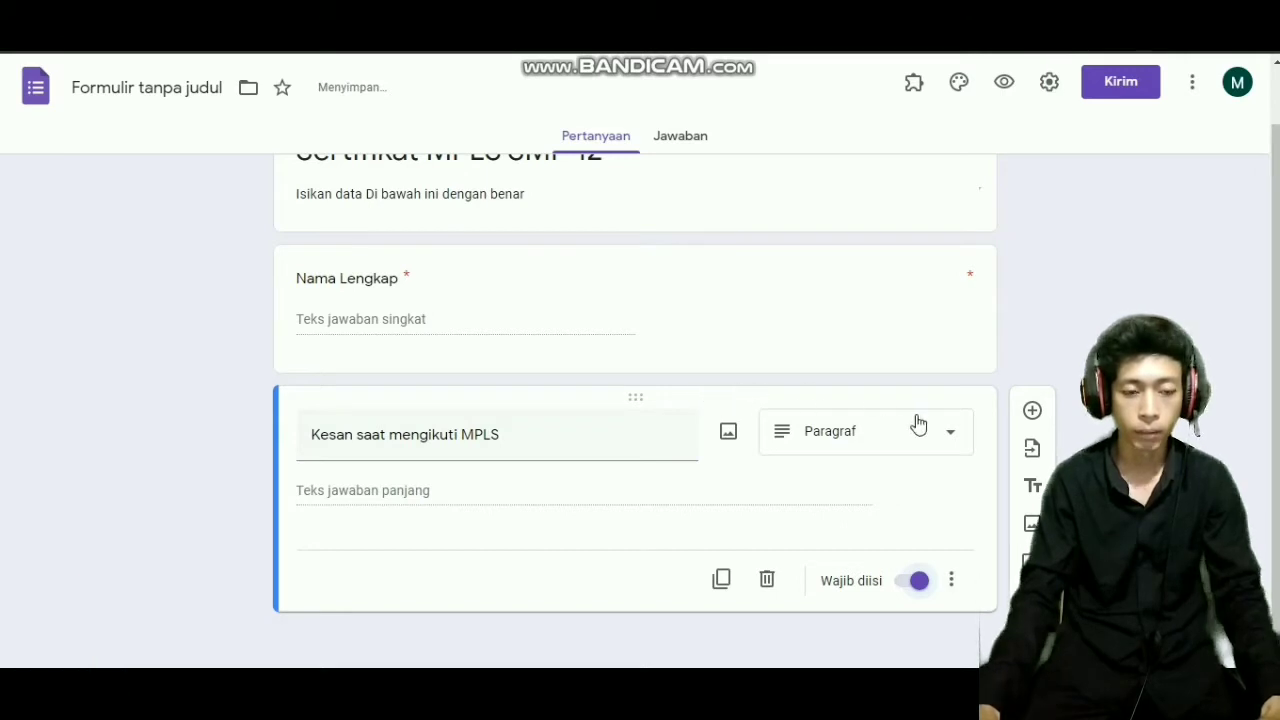
Add a third question titled "Peran" below the Kesan saat mengikuti MPLS question
{"action": "left_click", "coordinate": [1032, 411]}
{"action": "type", "text": "Pe"}
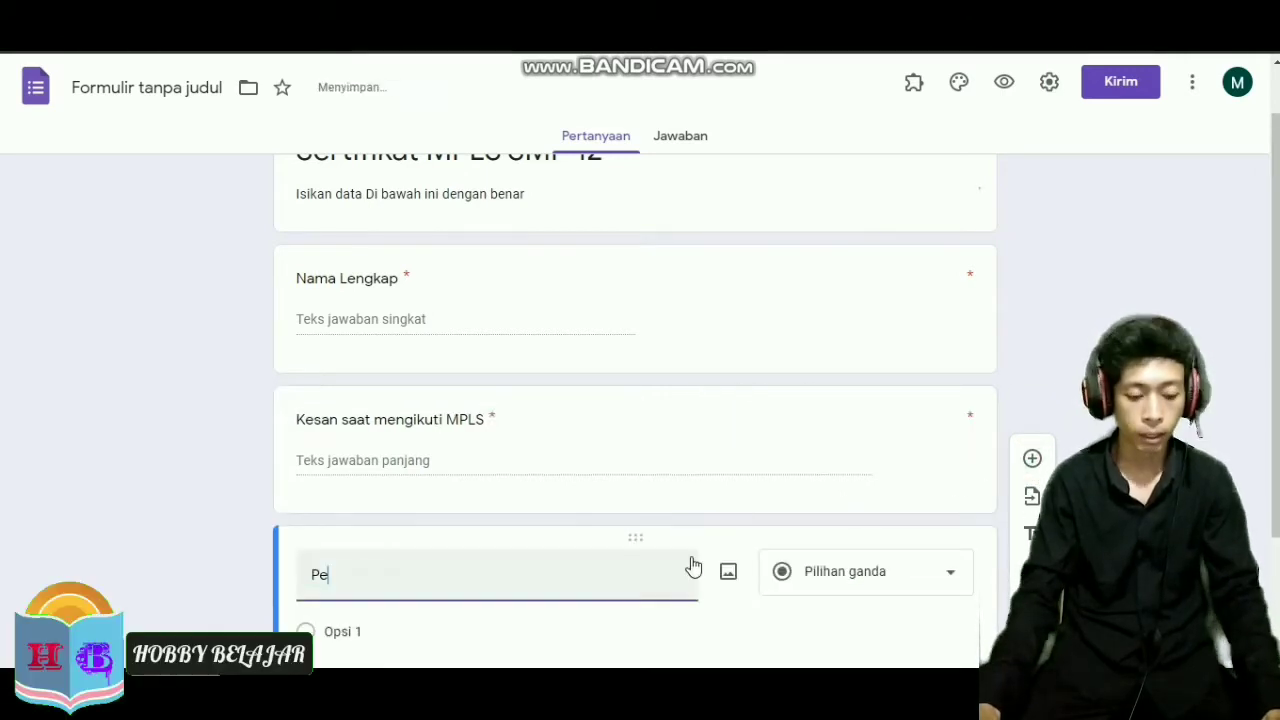
{"action": "type", "text": "ran"}
{"action": "scroll", "coordinate": [600, 560], "scroll_direction": "down", "scroll_amount": 2}
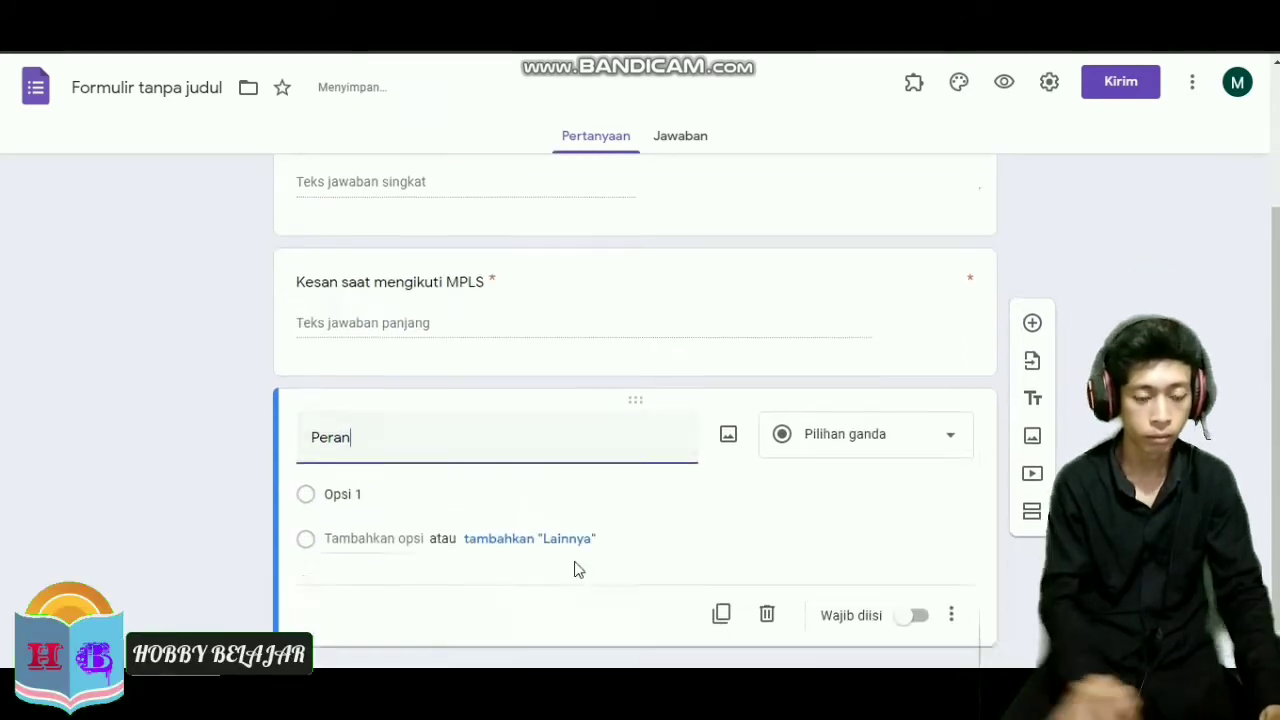
Give the multiple-choice Peran question the options "Guru" and "SIswa" and make it required
{"action": "left_click", "coordinate": [499, 457]}
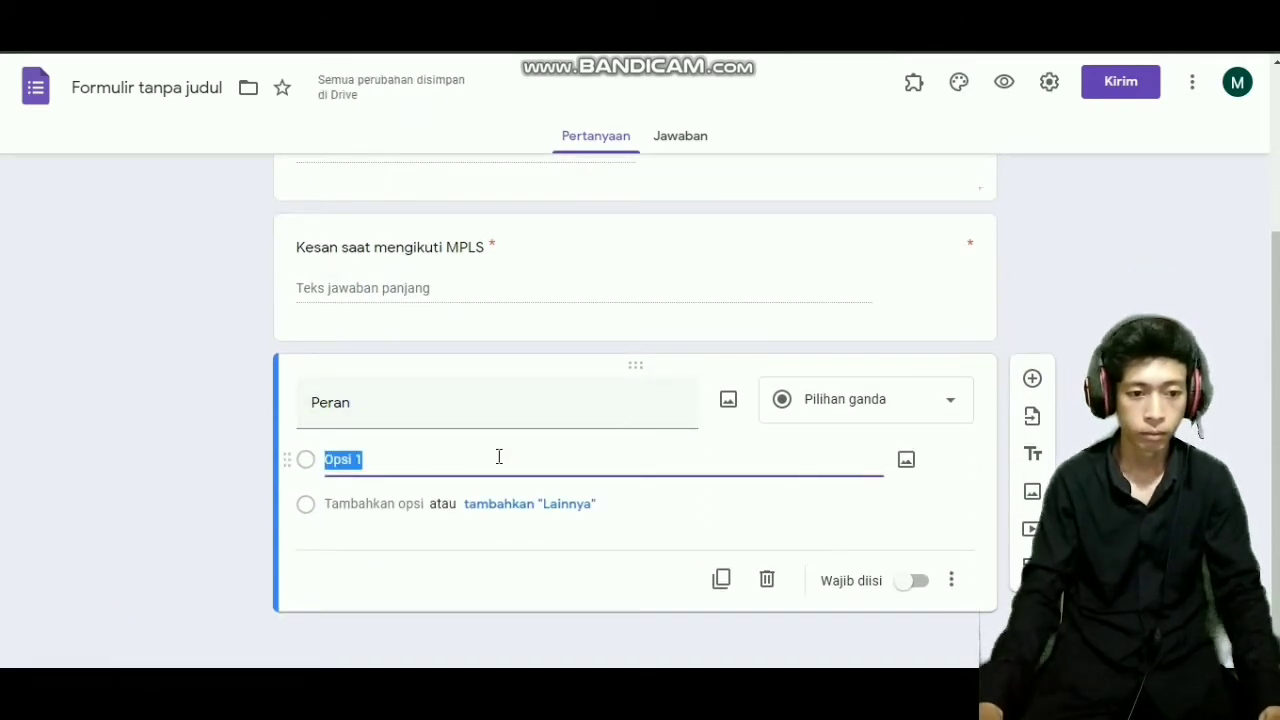
{"action": "type", "text": "Guru"}
{"action": "key", "text": "Return"}
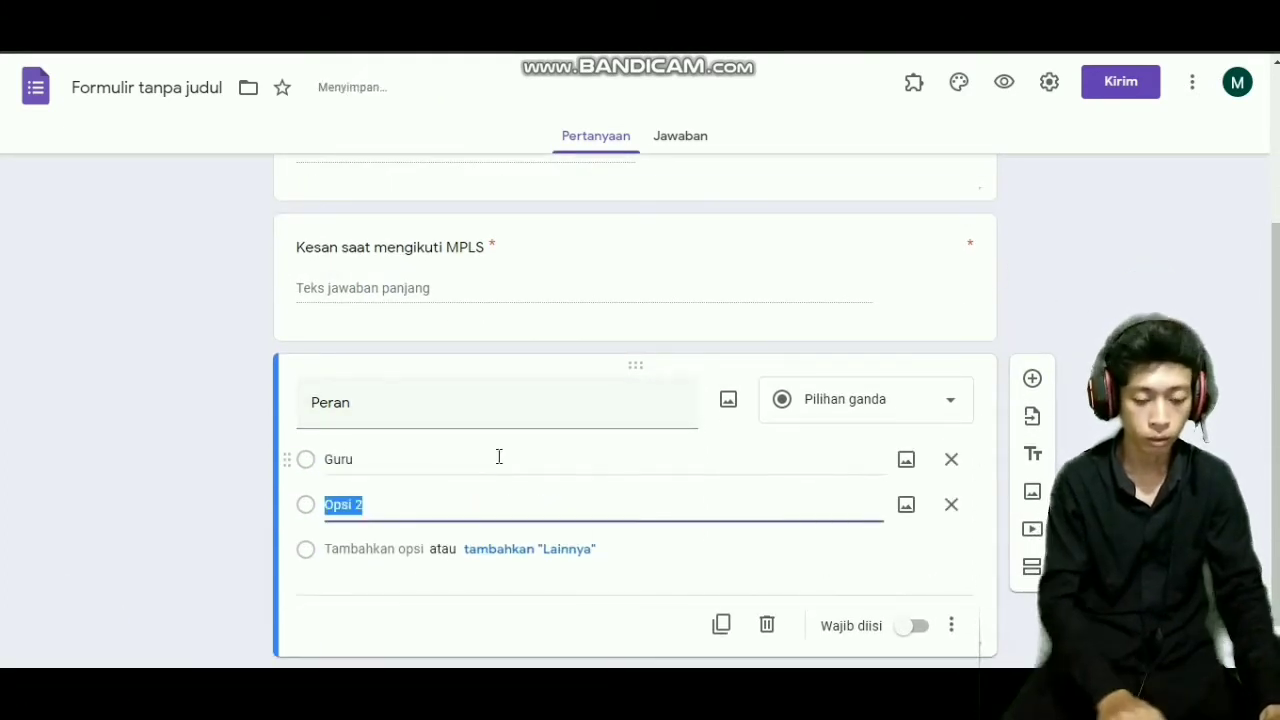
{"action": "type", "text": "SIswa"}
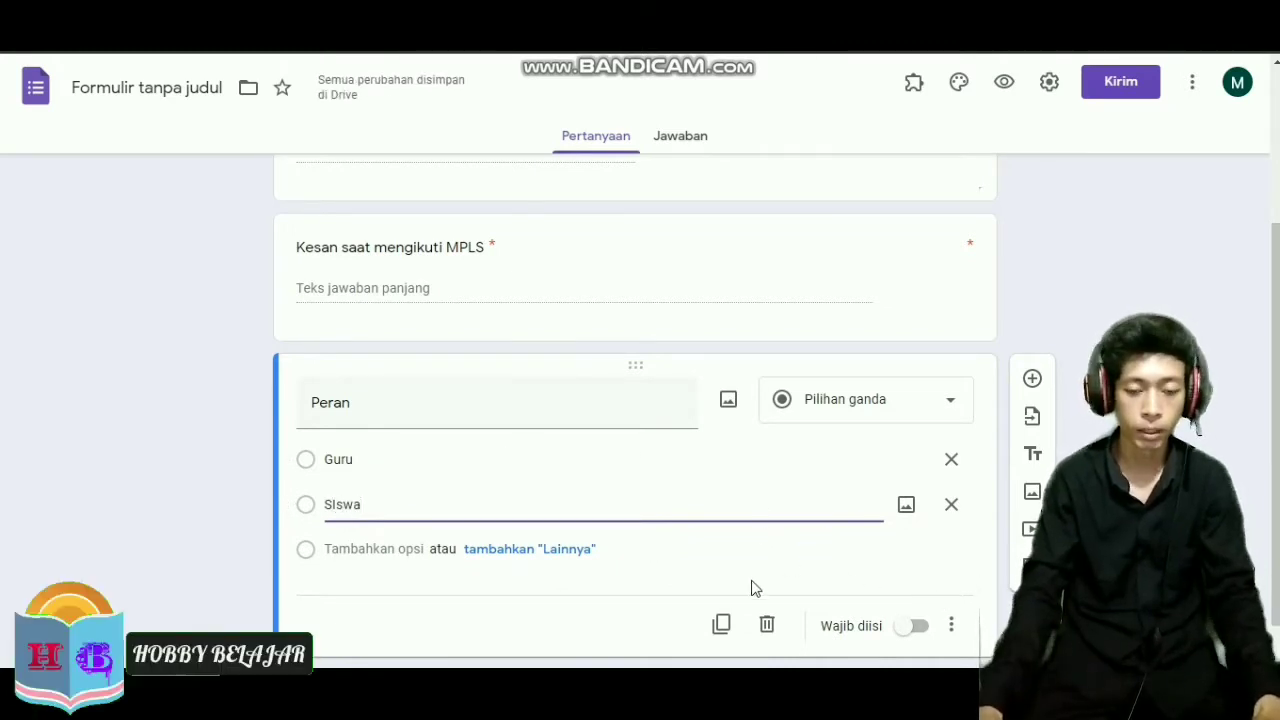
{"action": "left_click", "coordinate": [925, 627]}
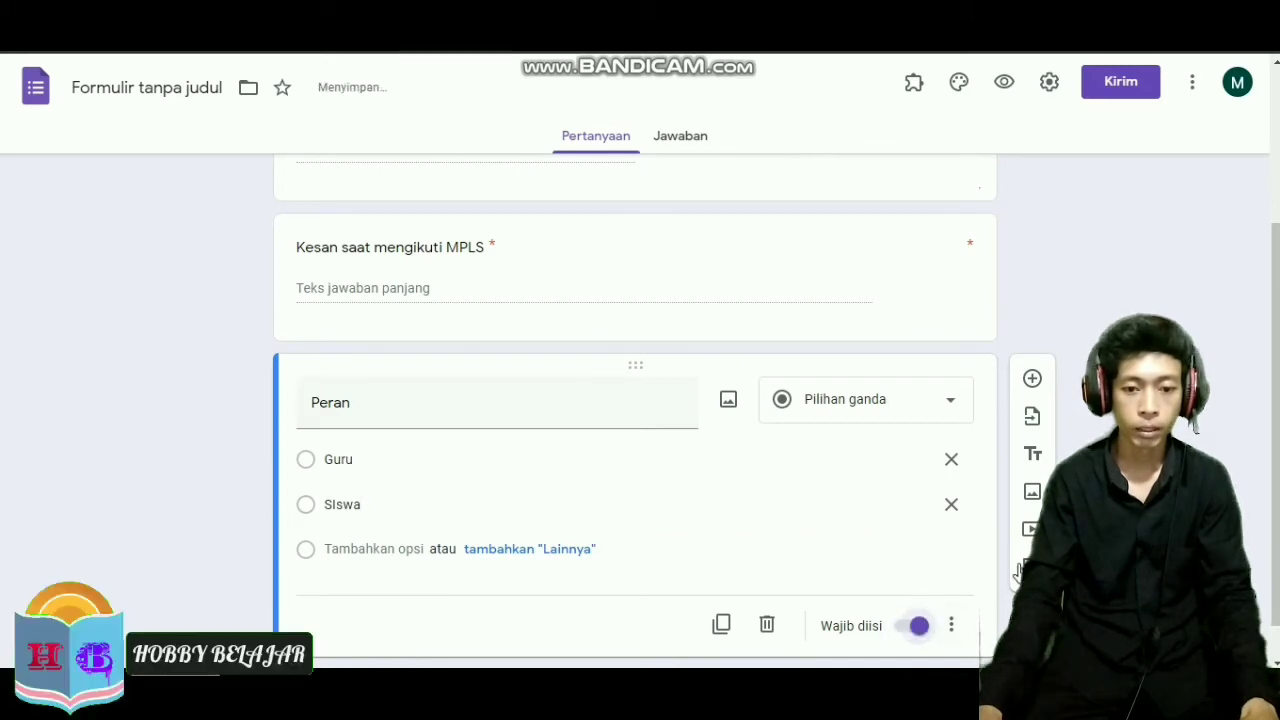
Review the whole form, checking its title, description and the three required questions
{"action": "scroll", "coordinate": [586, 429], "scroll_direction": "up", "scroll_amount": 3}
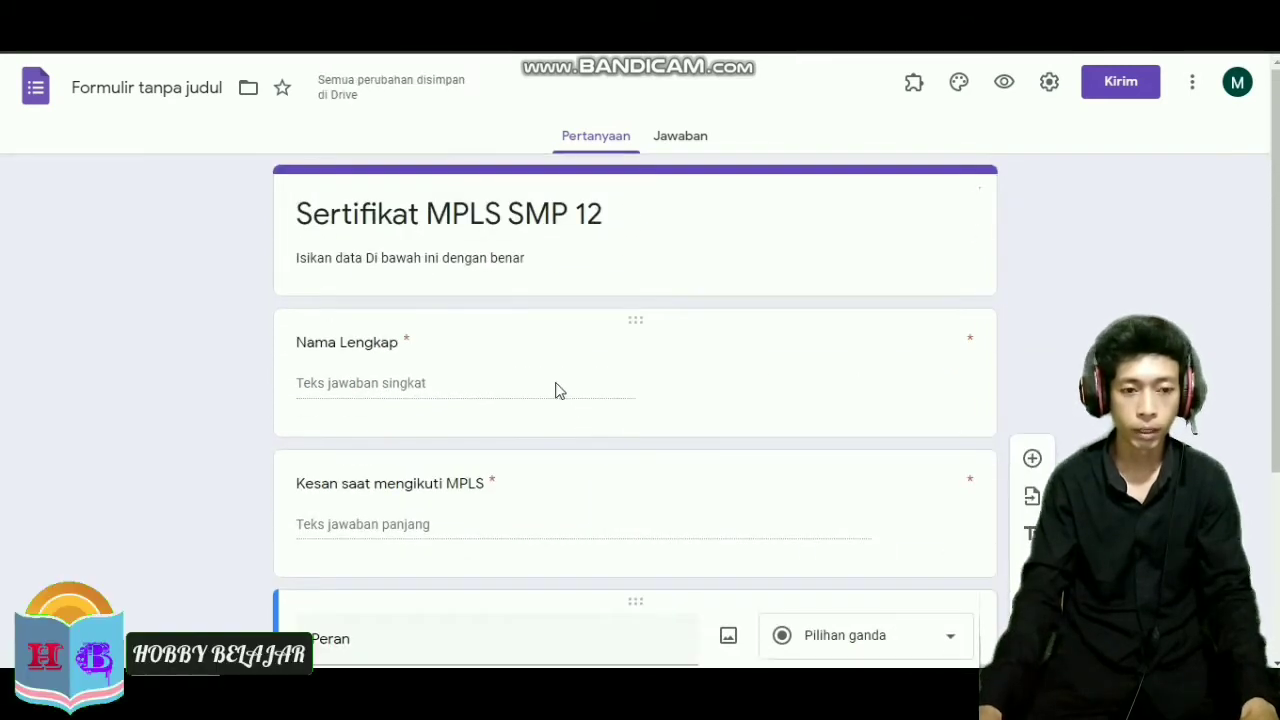
{"action": "scroll", "coordinate": [558, 395], "scroll_direction": "down", "scroll_amount": 3}
{"action": "scroll", "coordinate": [554, 400], "scroll_direction": "up", "scroll_amount": 3}
{"action": "scroll", "coordinate": [543, 371], "scroll_direction": "down", "scroll_amount": 1}
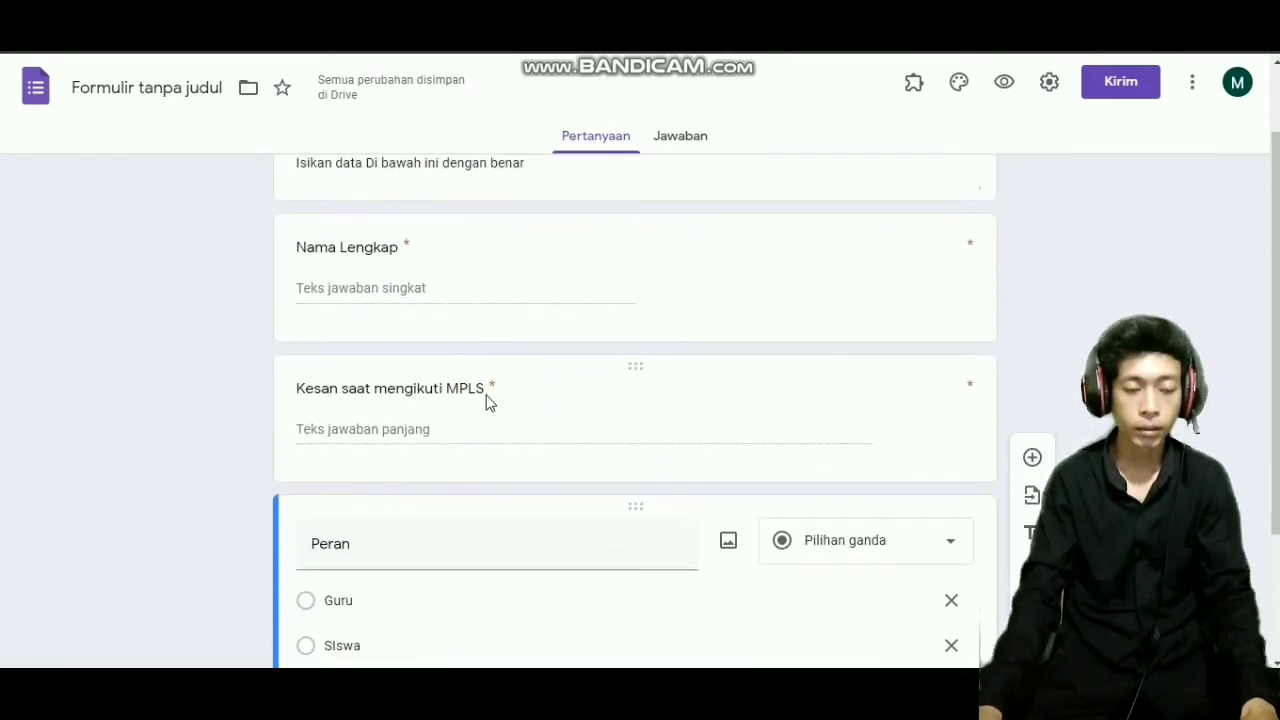
{"action": "scroll", "coordinate": [491, 403], "scroll_direction": "down", "scroll_amount": 2}
{"action": "scroll", "coordinate": [492, 364], "scroll_direction": "up", "scroll_amount": 3}
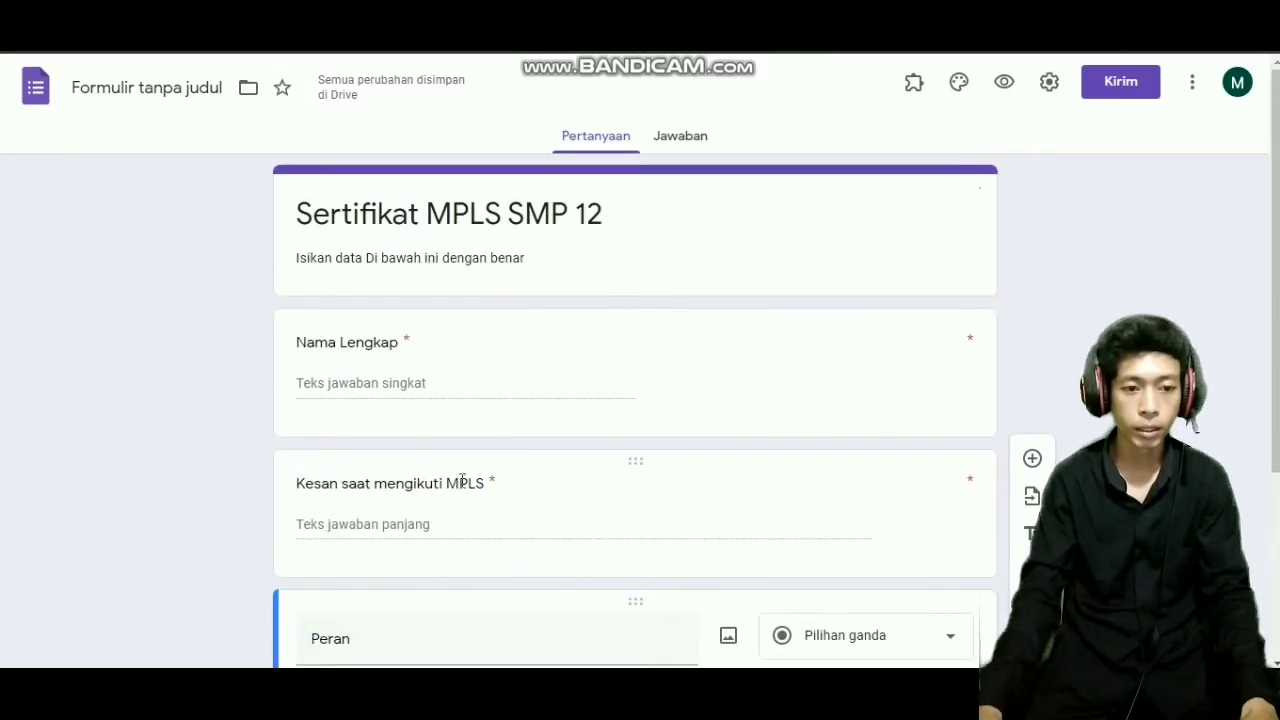
{"action": "scroll", "coordinate": [463, 505], "scroll_direction": "down", "scroll_amount": 3}
{"action": "scroll", "coordinate": [486, 494], "scroll_direction": "up", "scroll_amount": 3}
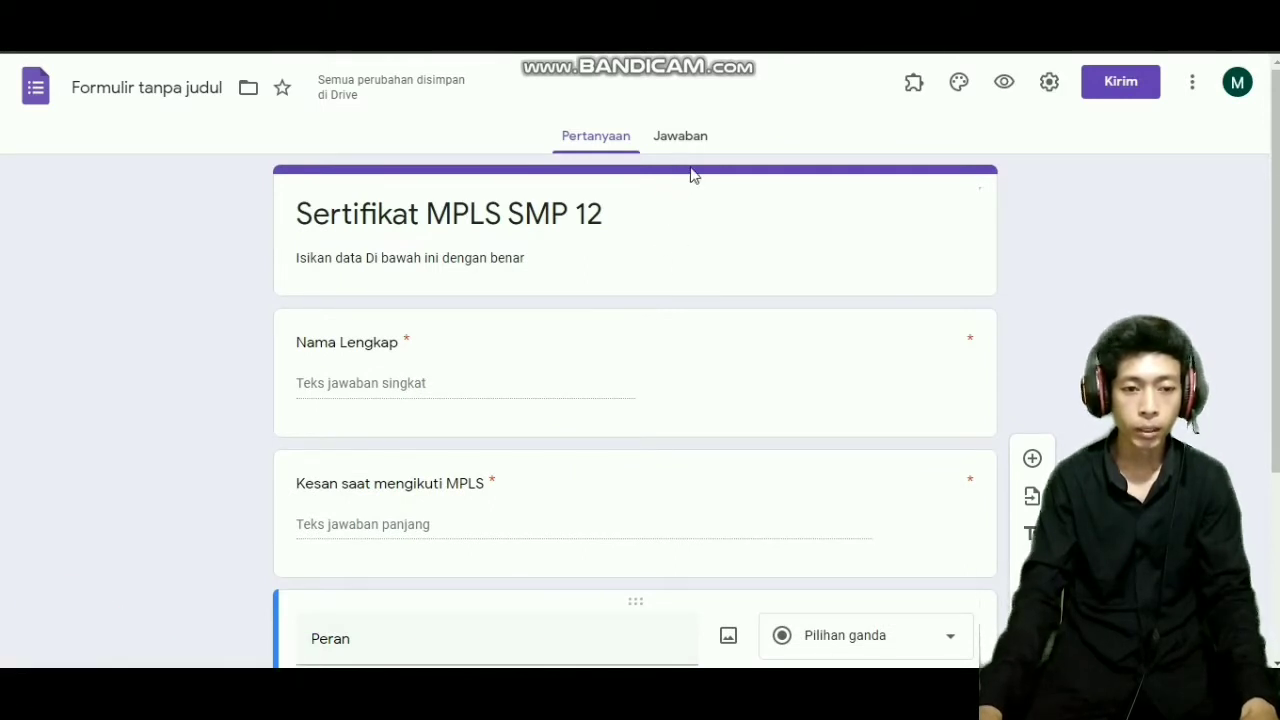
In the form's settings, enable collecting respondents' email addresses and limit each respondent to one response
{"action": "left_click", "coordinate": [1050, 84]}
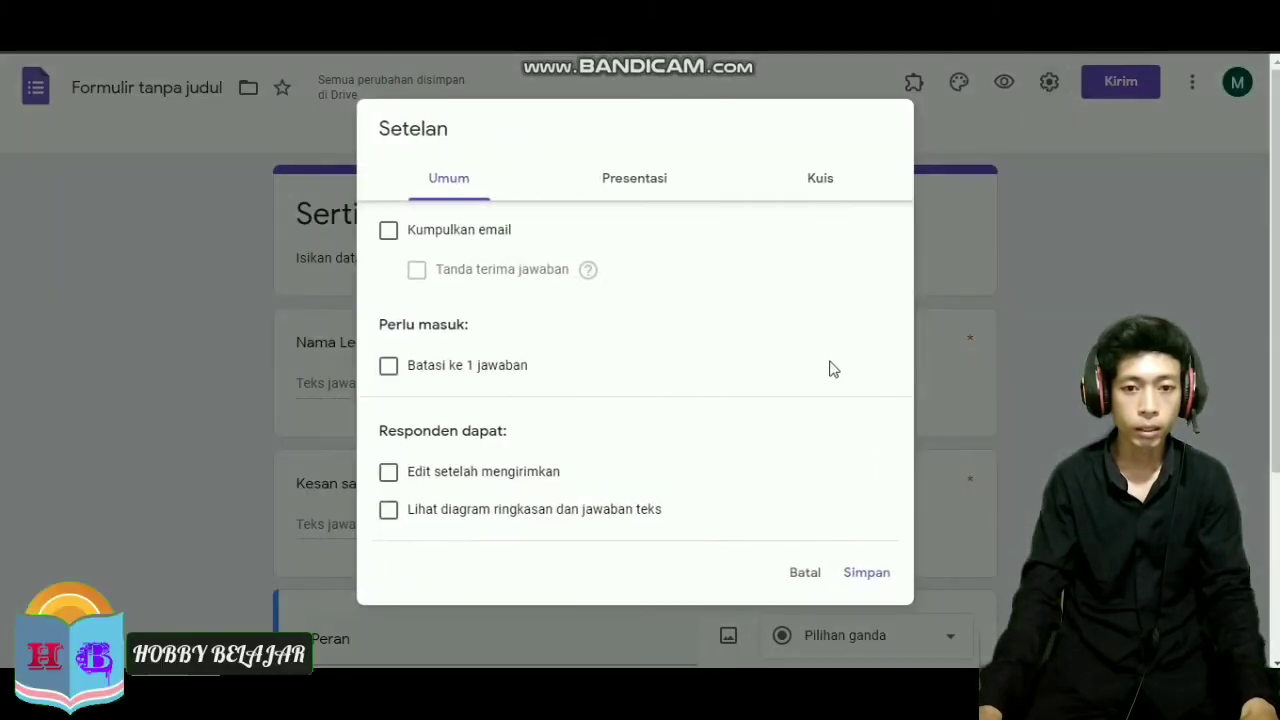
{"action": "left_click", "coordinate": [388, 231]}
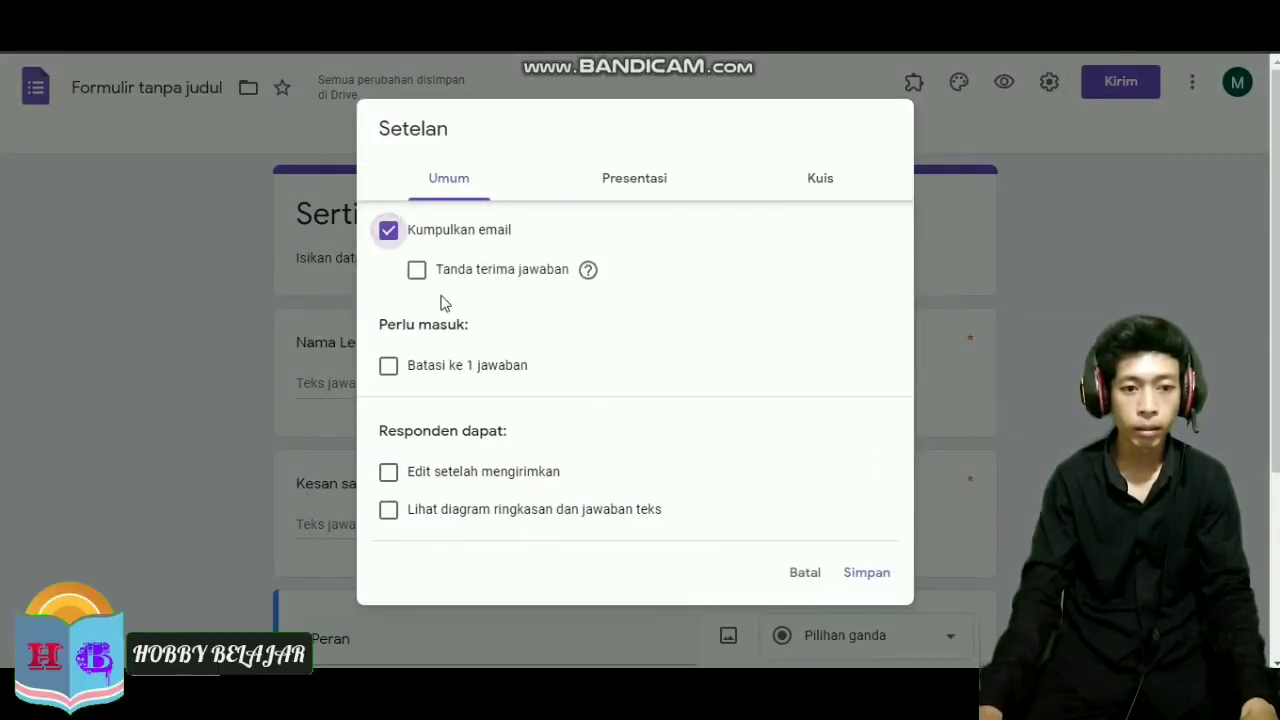
{"action": "left_click", "coordinate": [389, 368]}
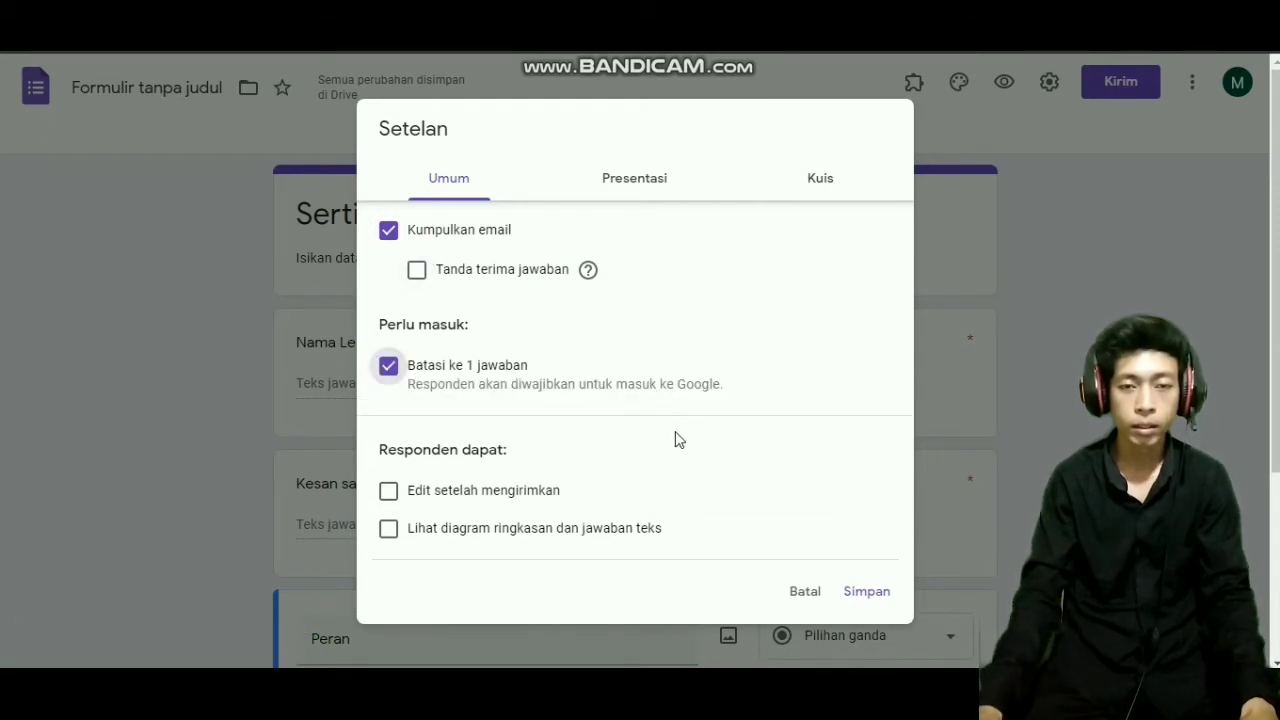
Enter "Terima kasih Telah mengikuti Kegiatan ini sampai selesai" as the first line of the form's confirmation message
{"action": "left_click", "coordinate": [634, 188]}
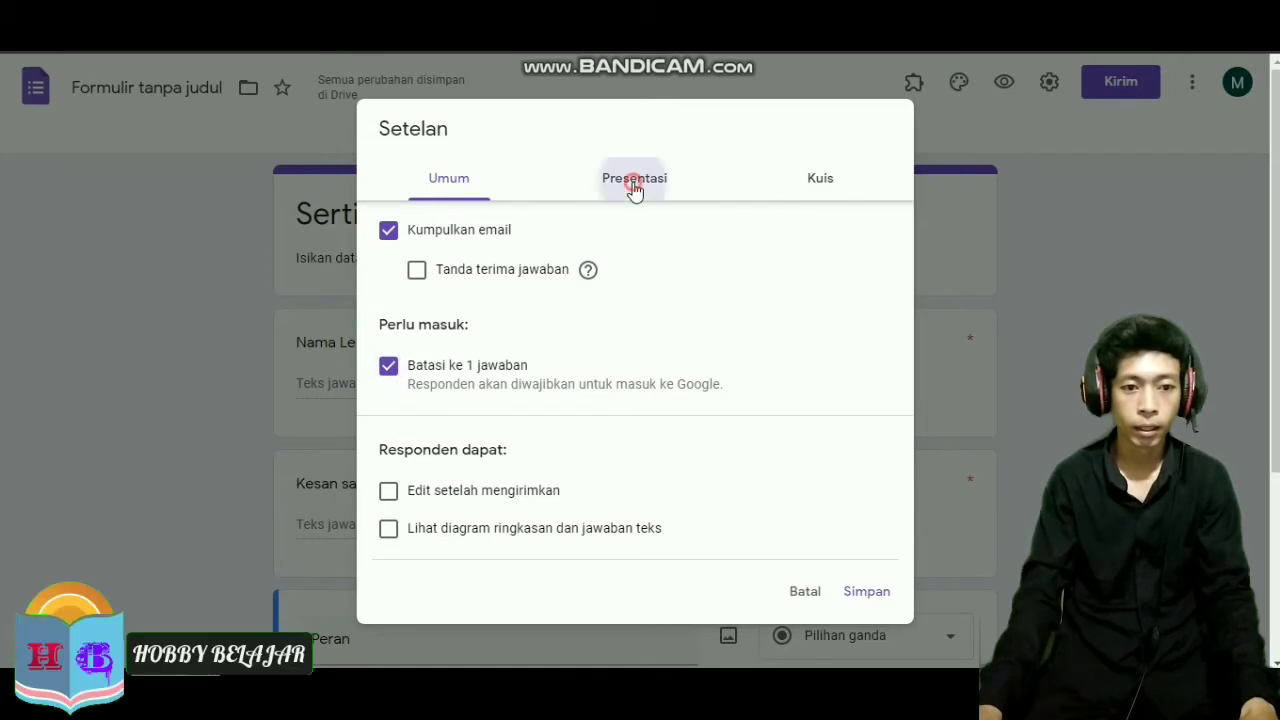
{"action": "left_click", "coordinate": [508, 385]}
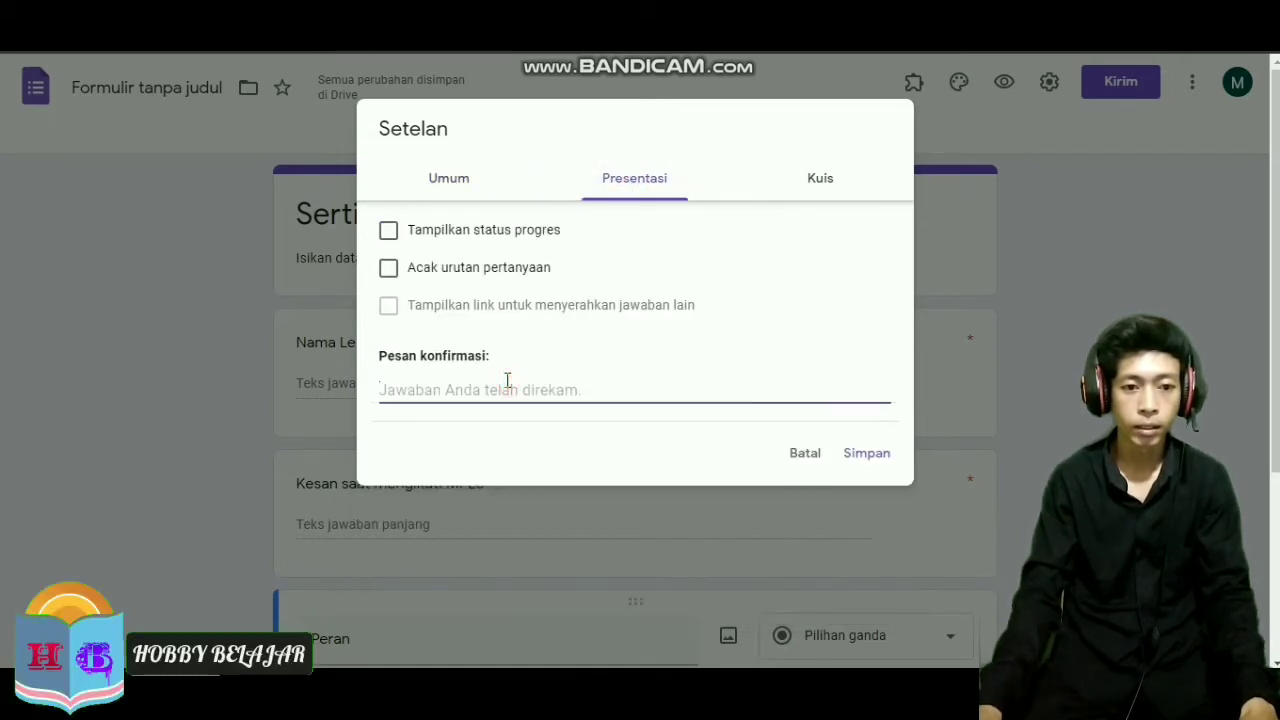
{"action": "type", "text": "Terima "}
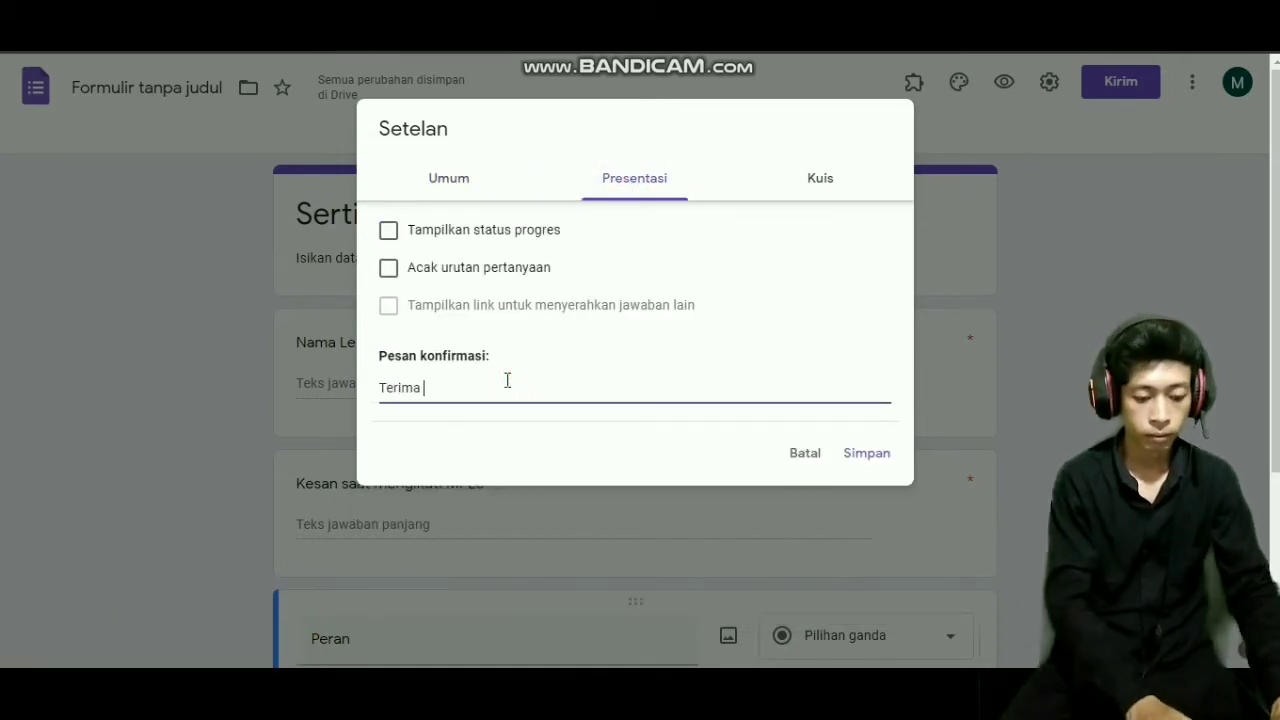
{"action": "type", "text": "kasih T"}
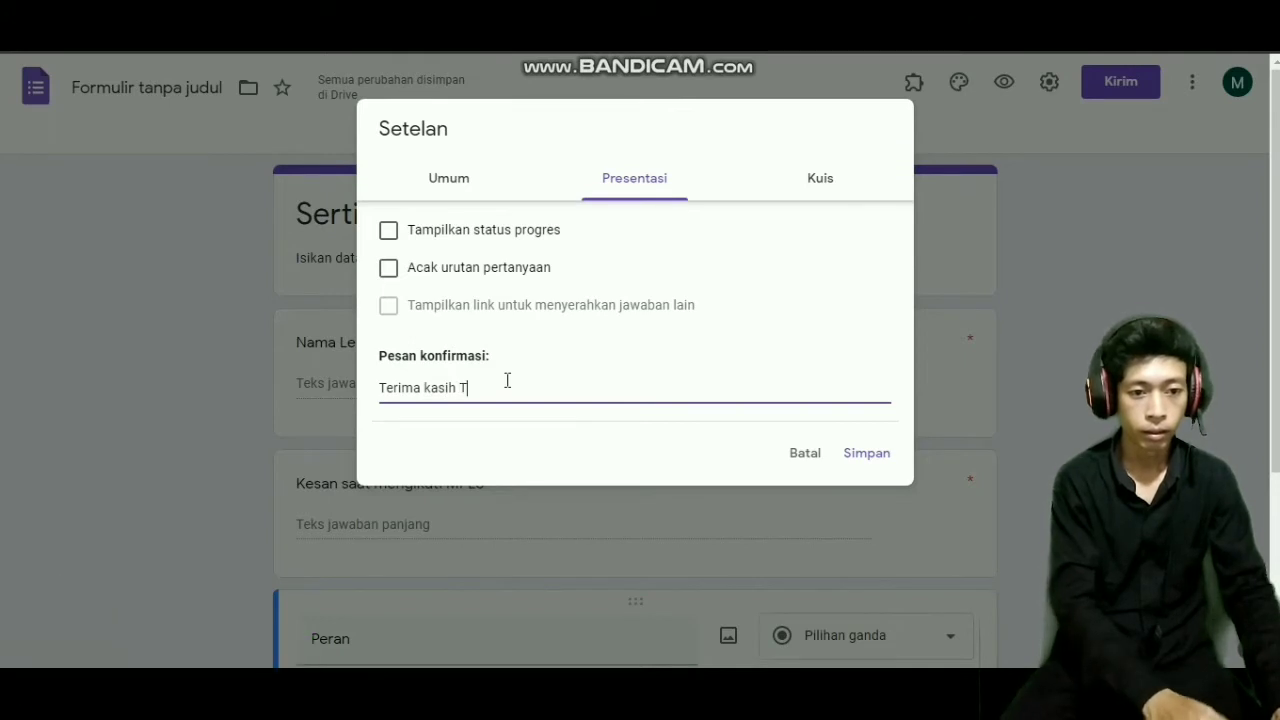
{"action": "type", "text": "elah Ke"}
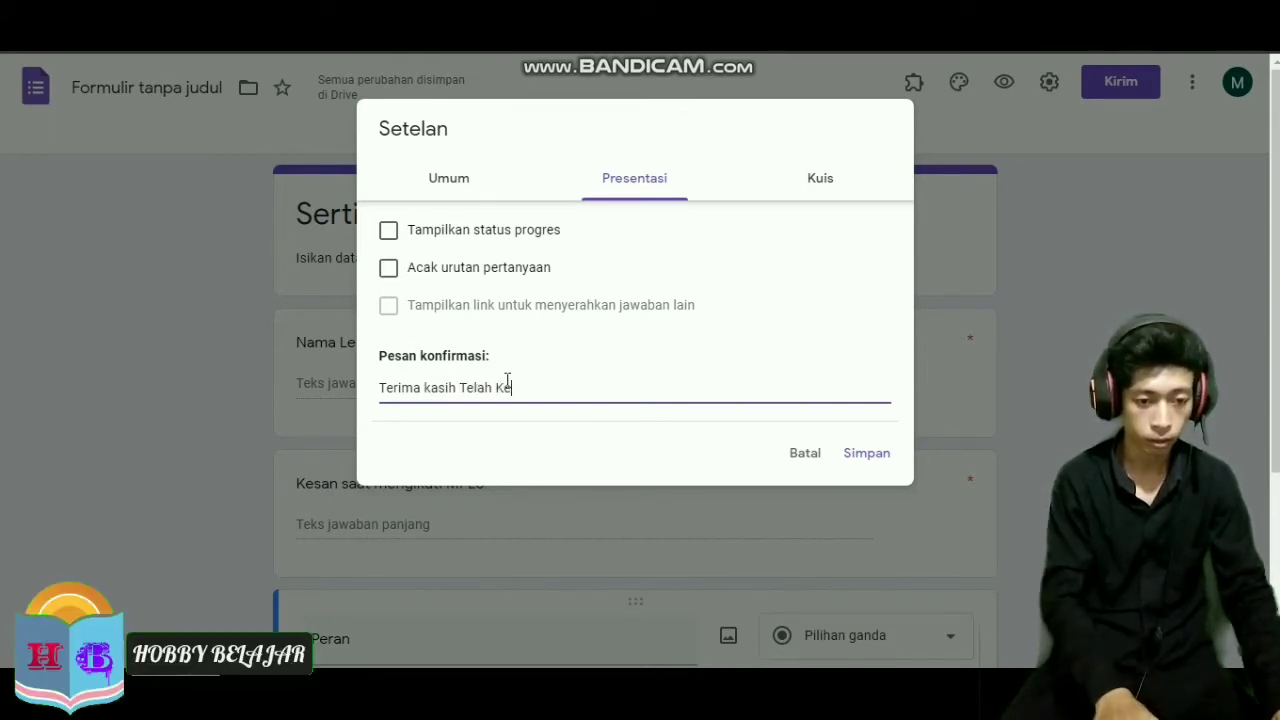
{"action": "key", "text": "BackSpace"}
{"action": "key", "text": "BackSpace"}
{"action": "type", "text": "mengi"}
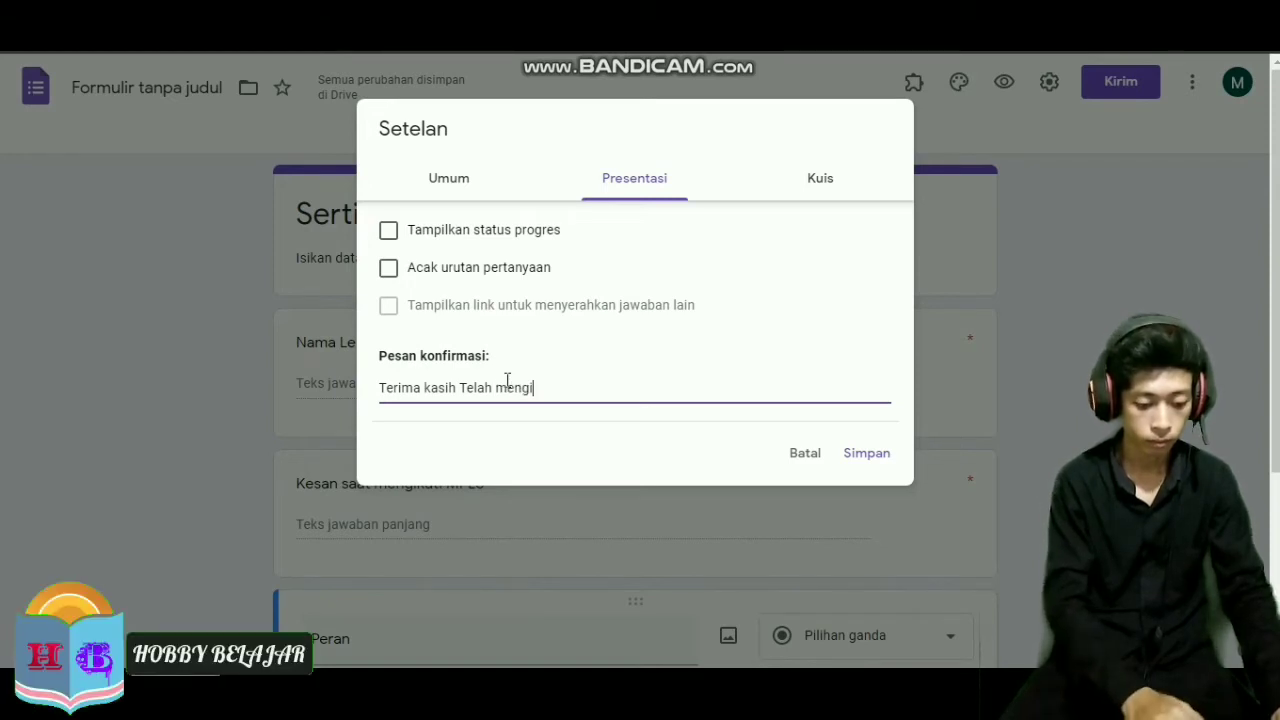
{"action": "type", "text": "kuti Kegi"}
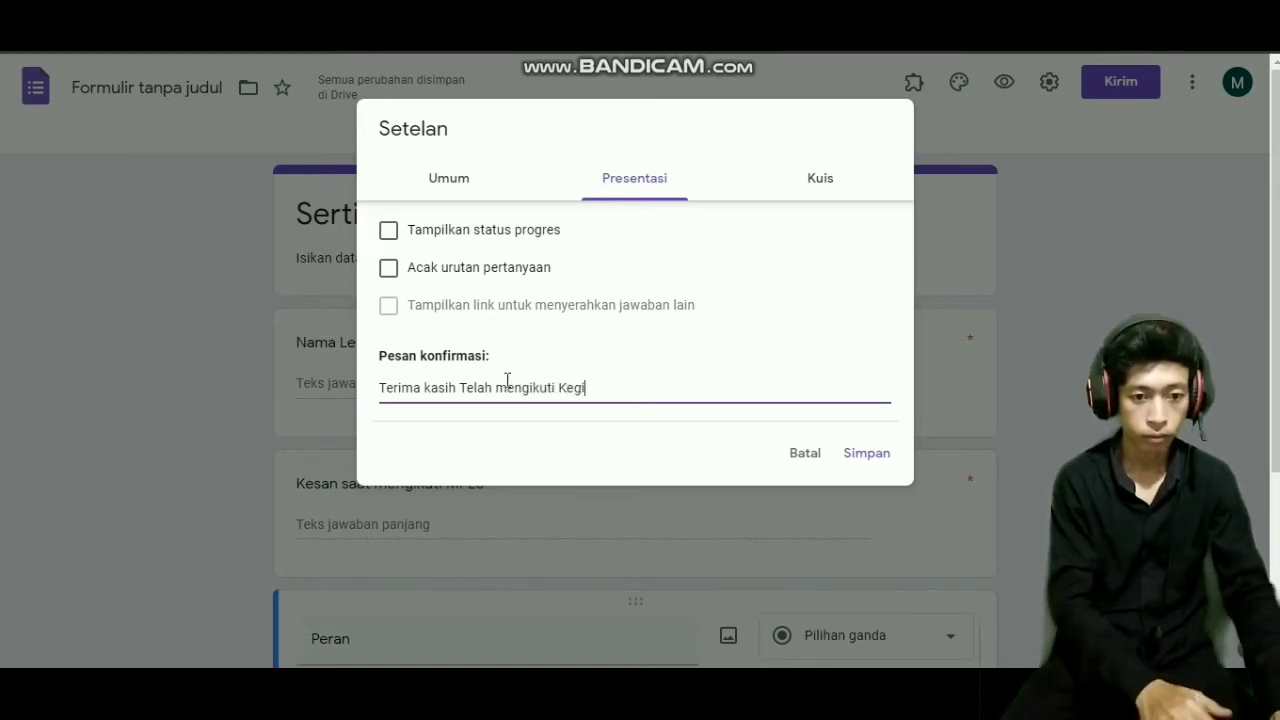
{"action": "type", "text": "atan ini sampai selesai"}
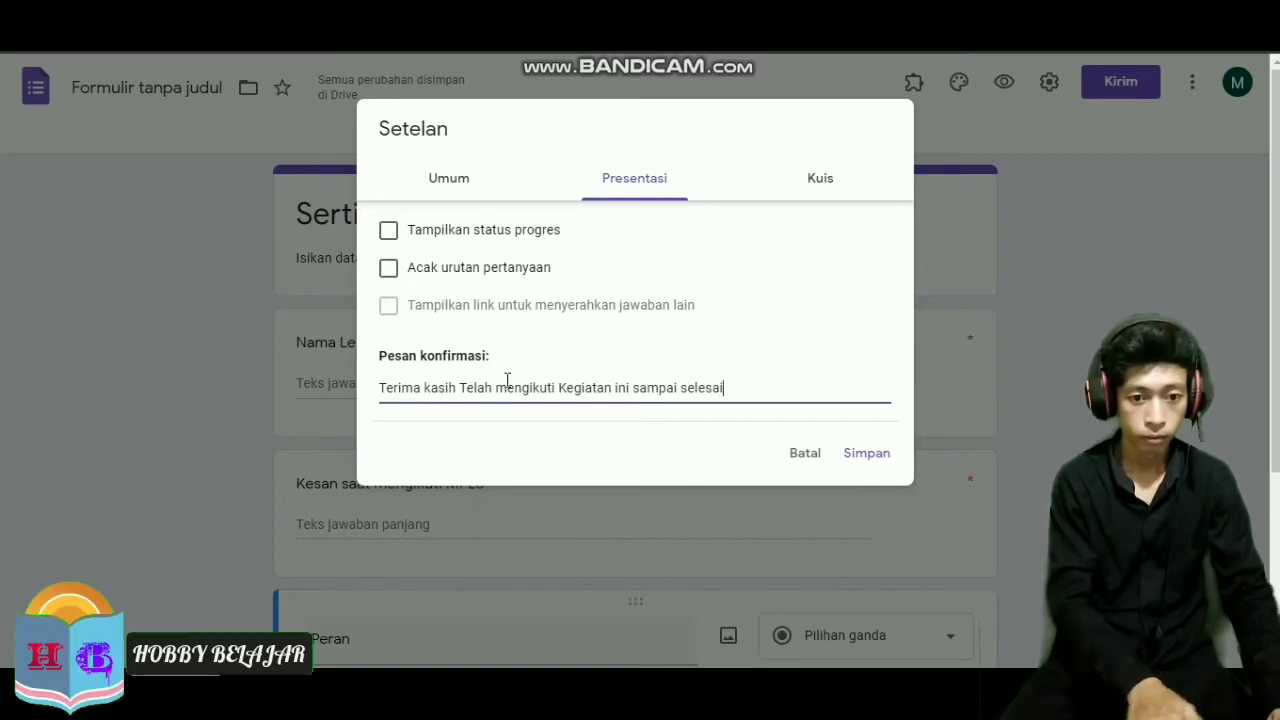
Add the second confirmation message line "data Anda telah tersimpan, silahkan cek email untuk mendownload sertifikat" and save the form settings with the quiz option off
{"action": "key", "text": "Return"}
{"action": "type", "text": "data Anda"}
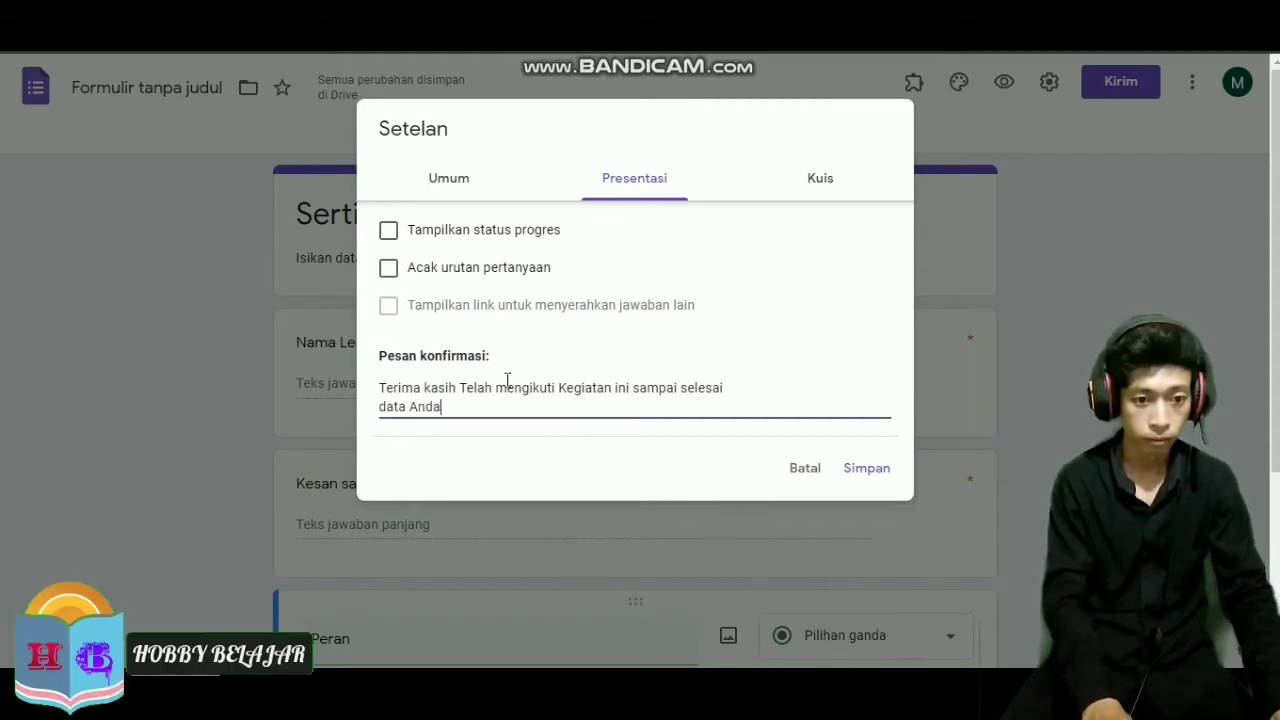
{"action": "type", "text": "telah "}
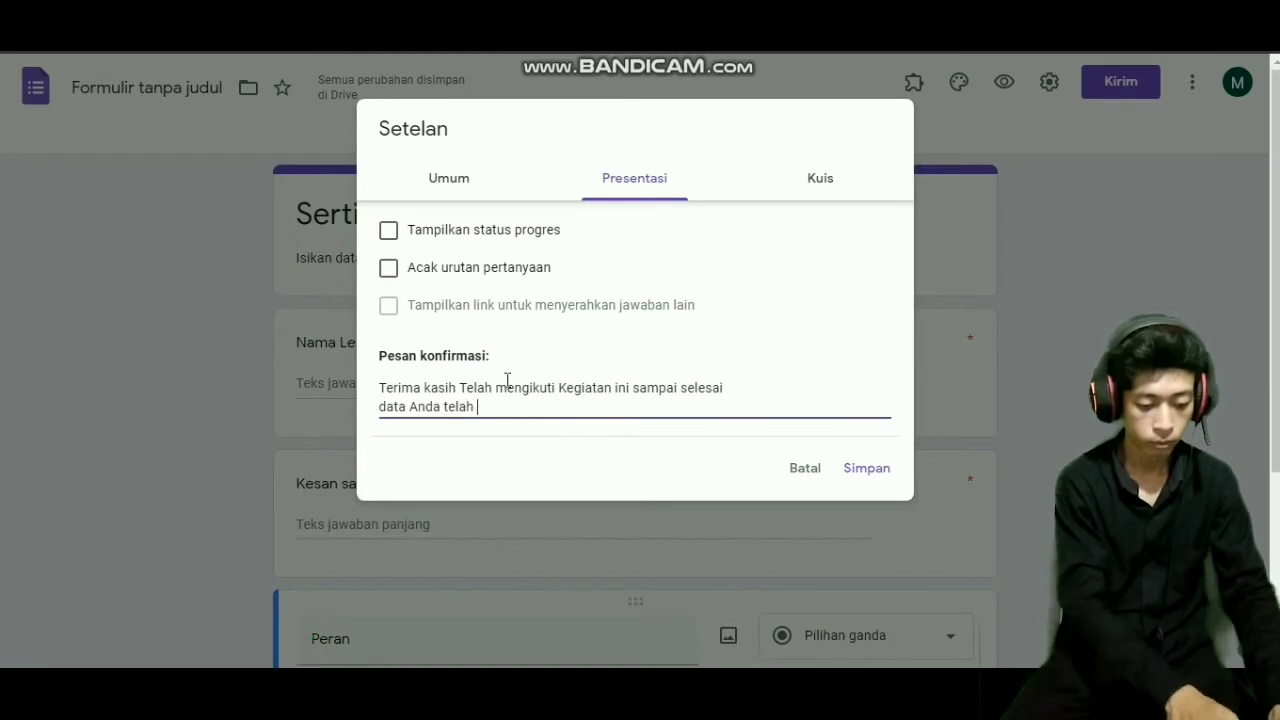
{"action": "type", "text": "tersimpan, silahkan cek email uy"}
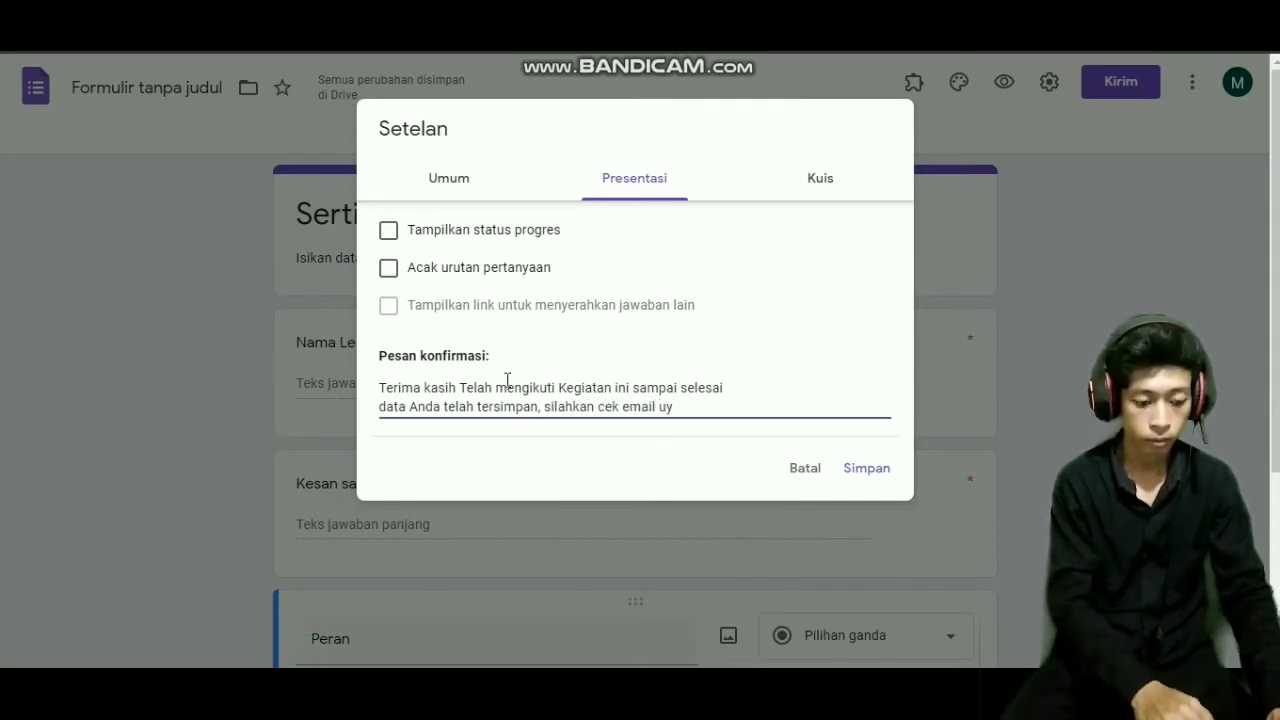
{"action": "type", "text": "untuk"}
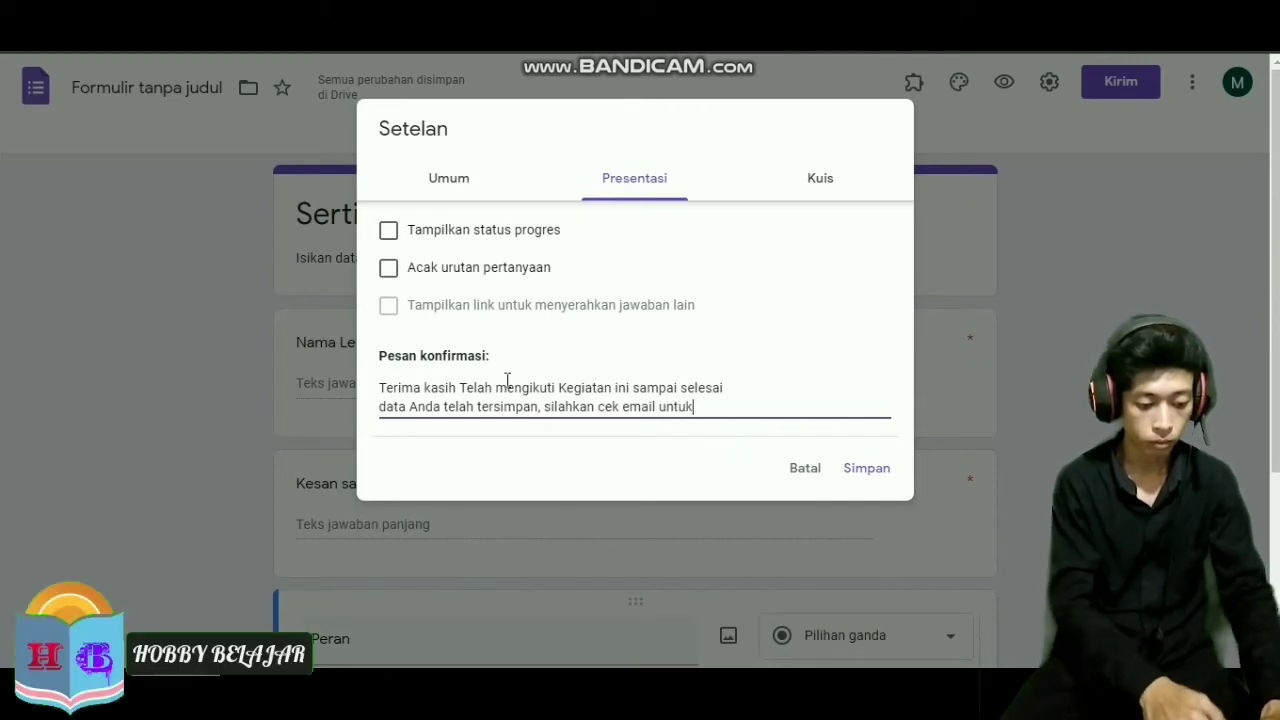
{"action": "type", "text": " me"}
{"action": "key", "text": "BackSpace"}
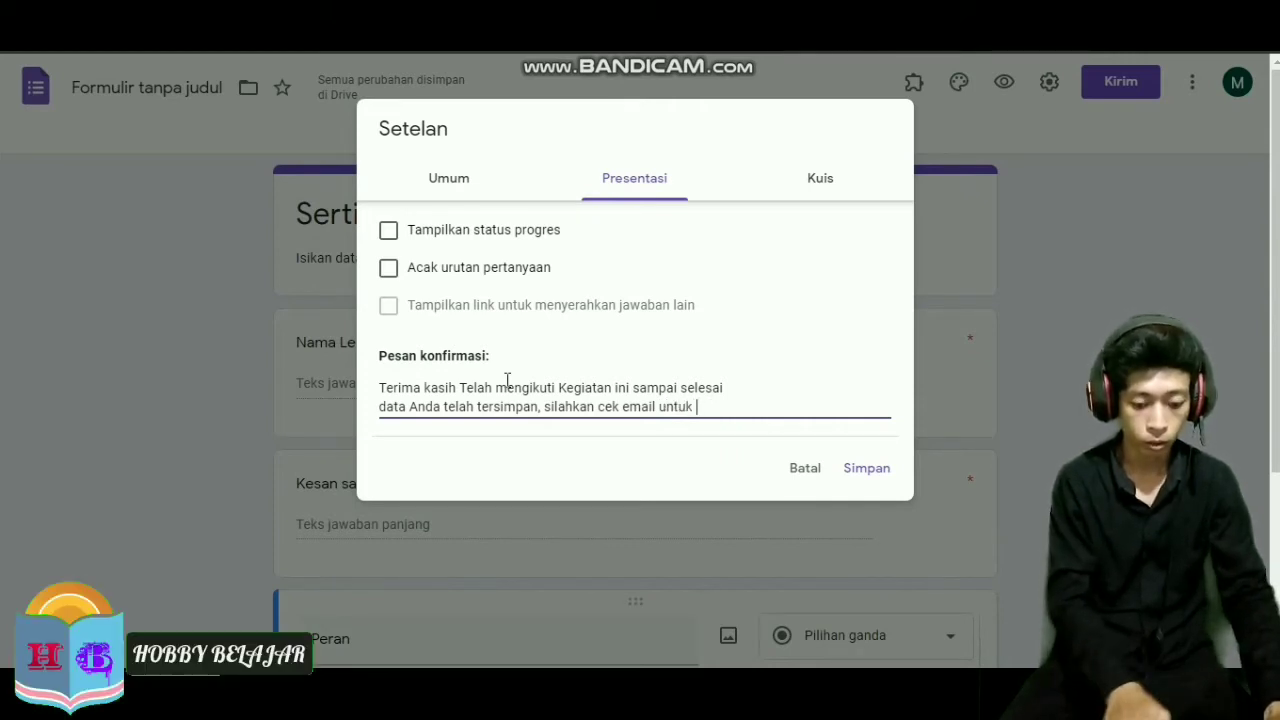
{"action": "type", "text": "mendownlo"}
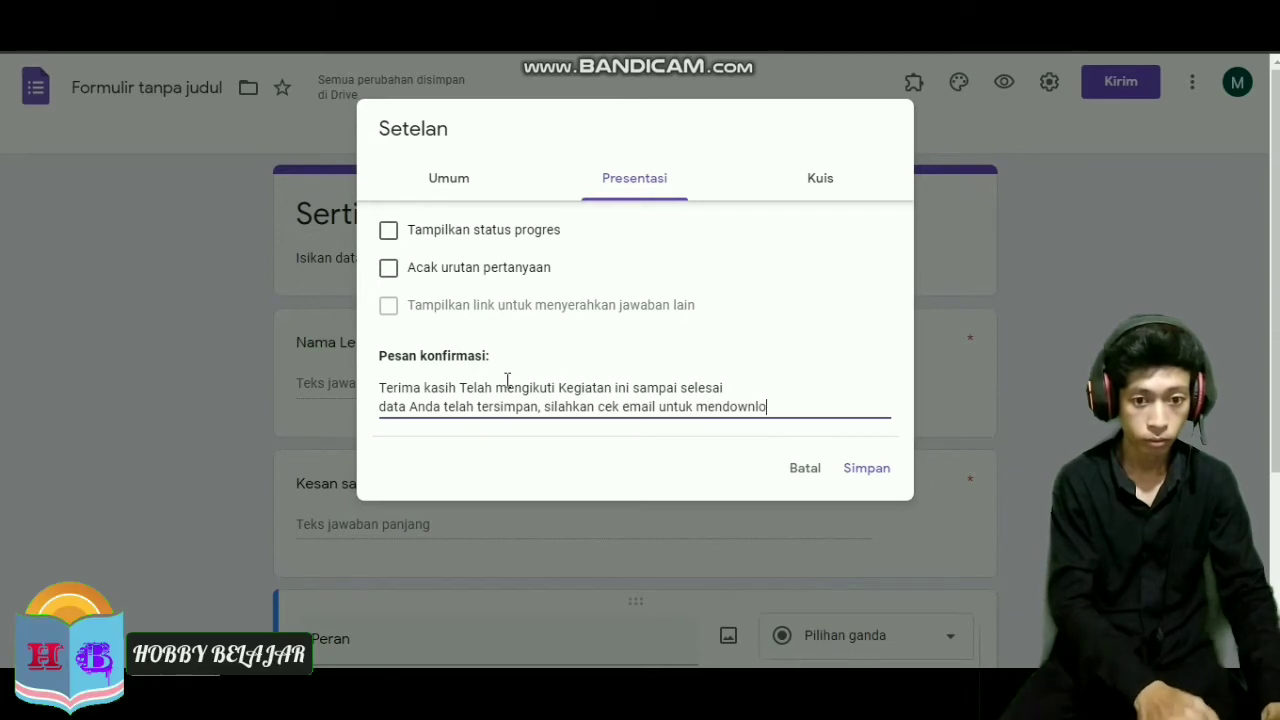
{"action": "type", "text": "ad s"}
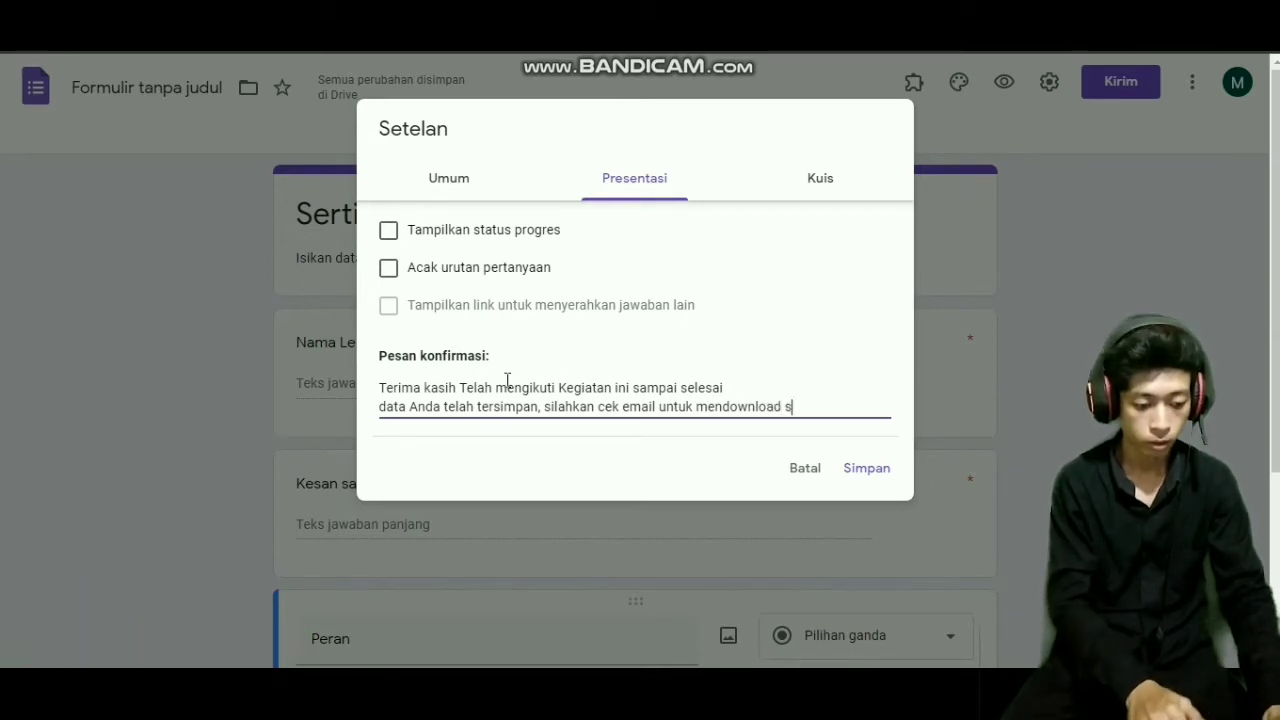
{"action": "type", "text": "ertifikat"}
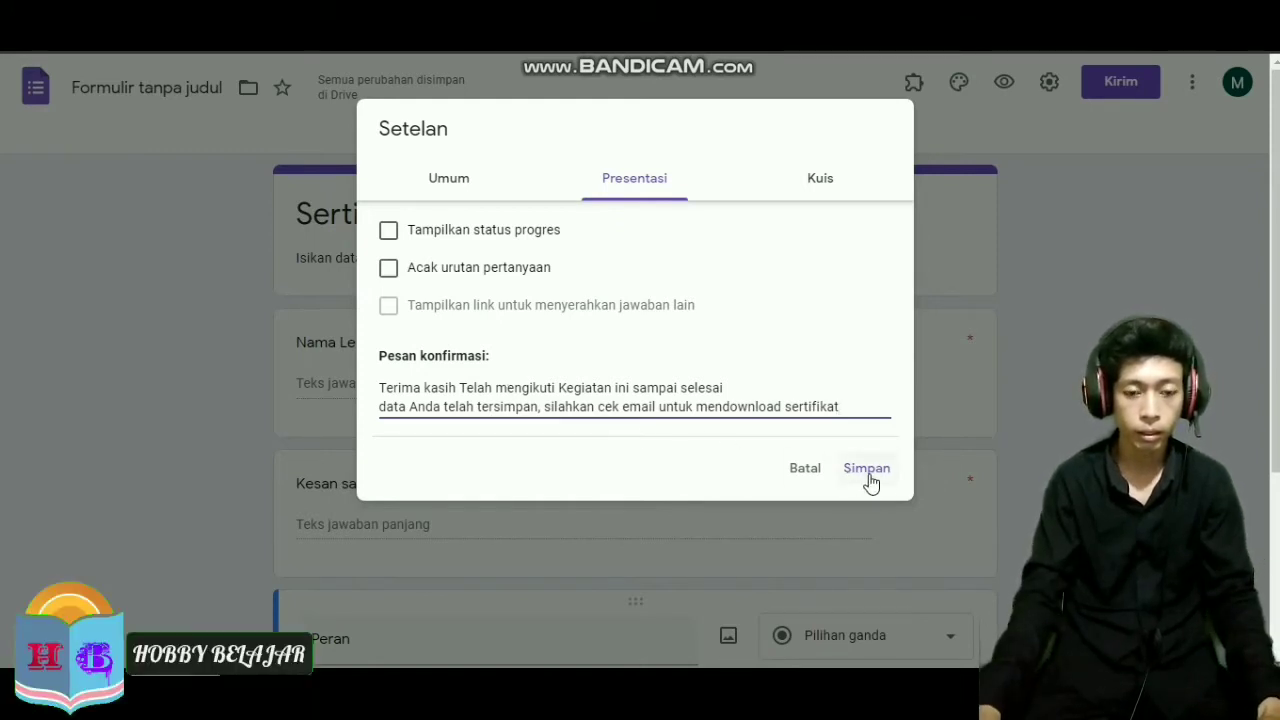
{"action": "left_click", "coordinate": [819, 181]}
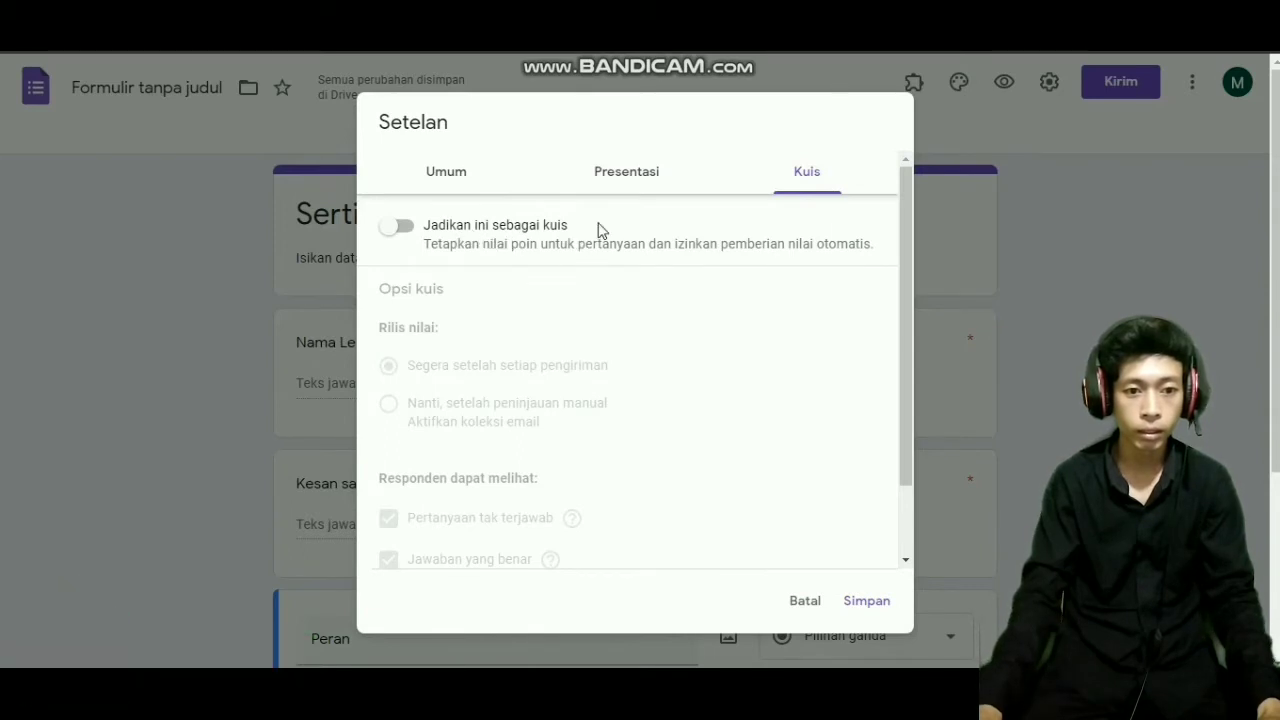
{"action": "left_click", "coordinate": [851, 604]}
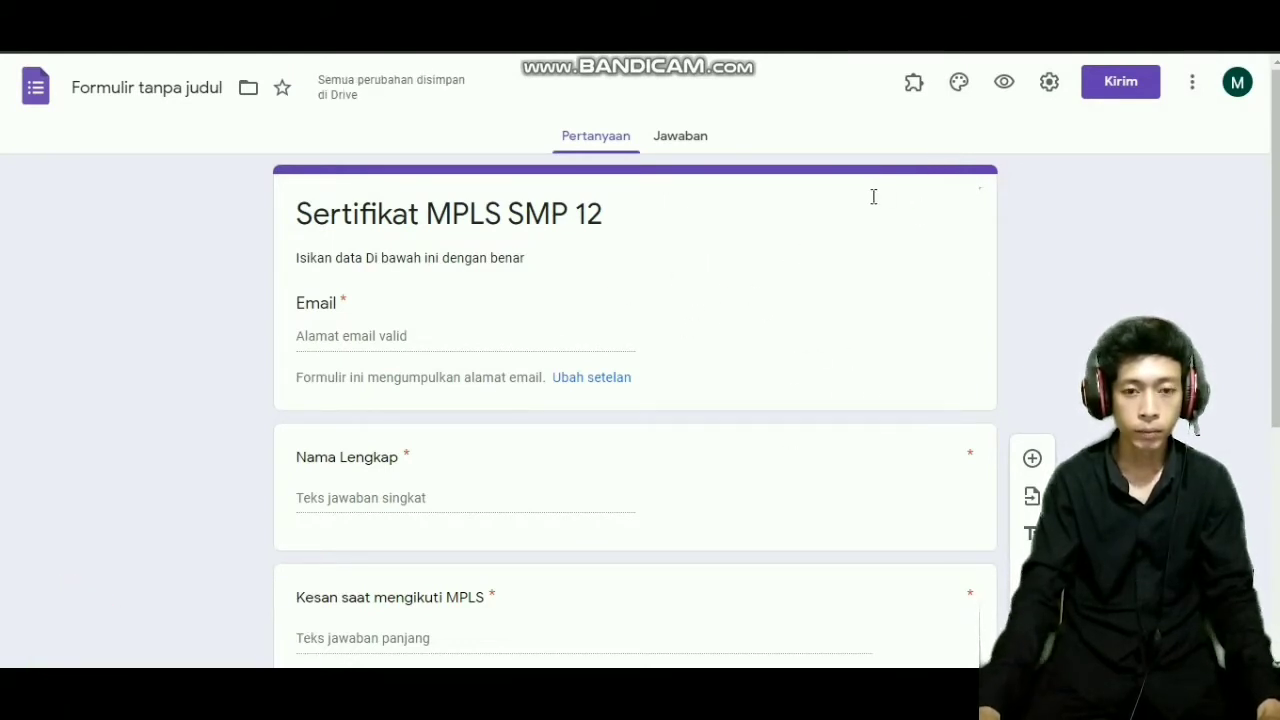
Rename the untitled form file to match its title, "Sertifikat MPLS SMP 12"
{"action": "left_click", "coordinate": [700, 147]}
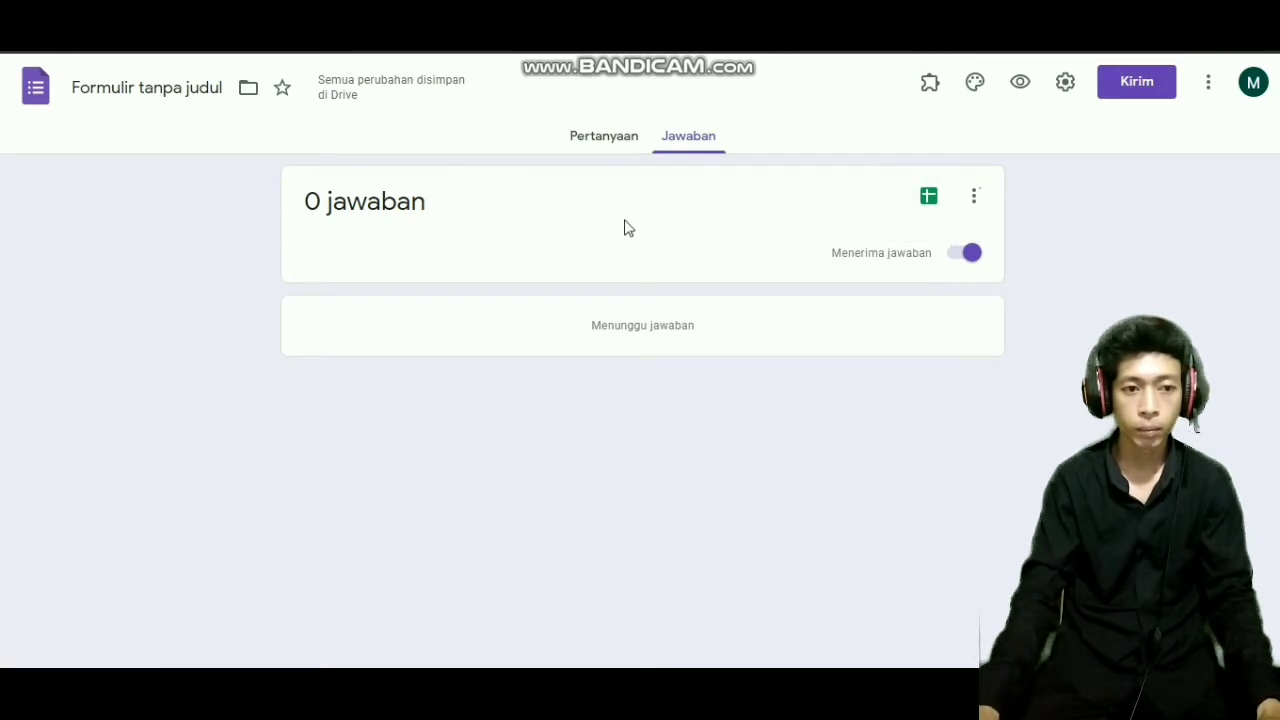
{"action": "left_click", "coordinate": [622, 145]}
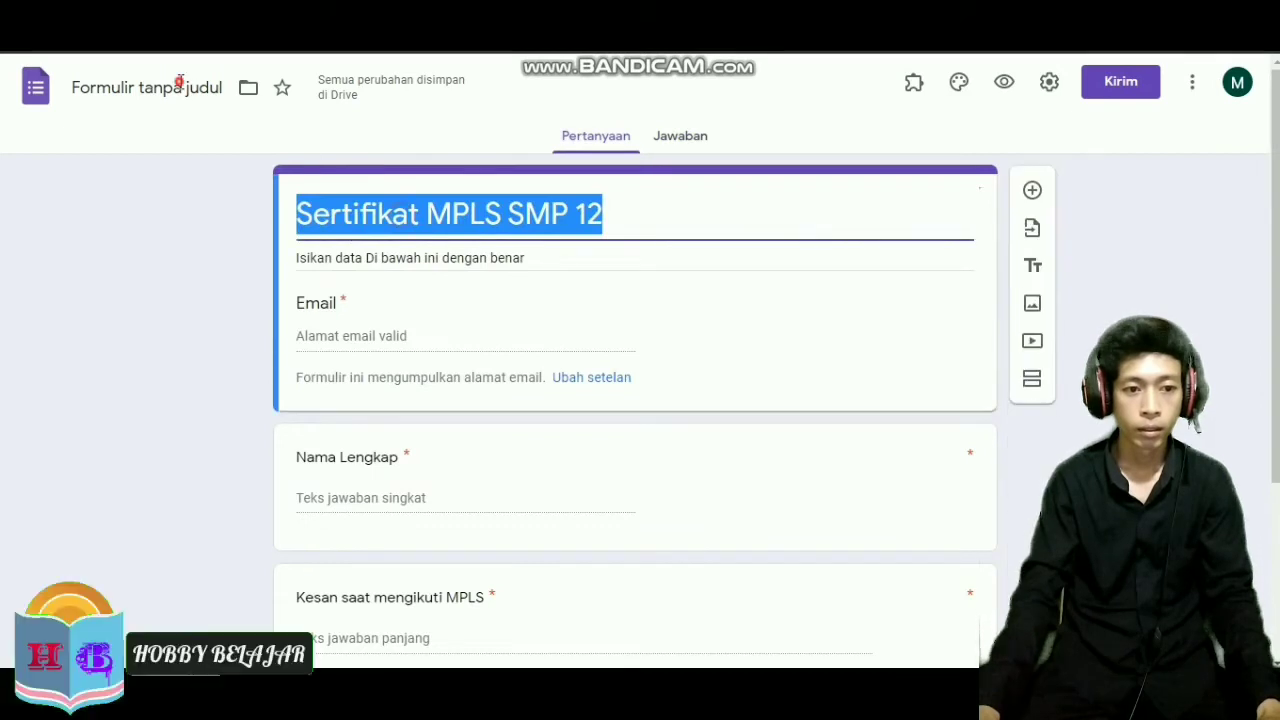
{"action": "left_click", "coordinate": [205, 88]}
Set the form's response destination to a new spreadsheet named "Sertifikat MPLS SMP 12 (Jawaban)"
{"action": "left_click", "coordinate": [694, 147]}
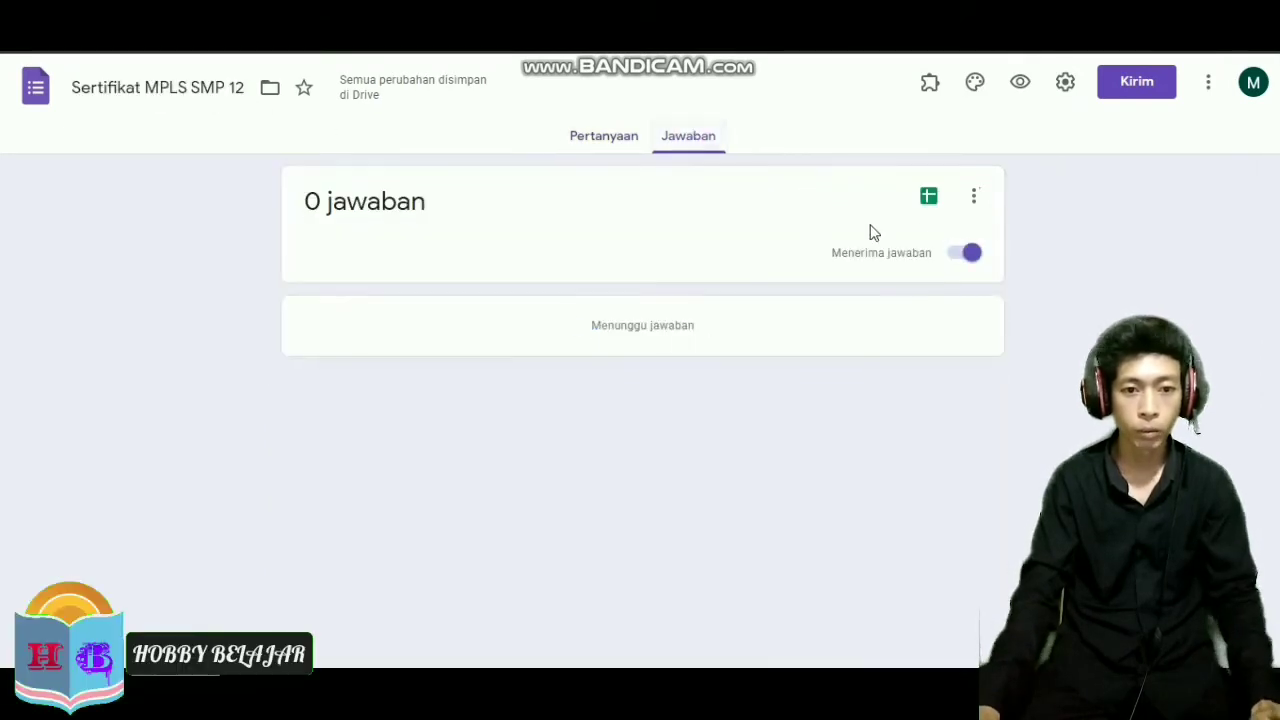
{"action": "left_click", "coordinate": [977, 204]}
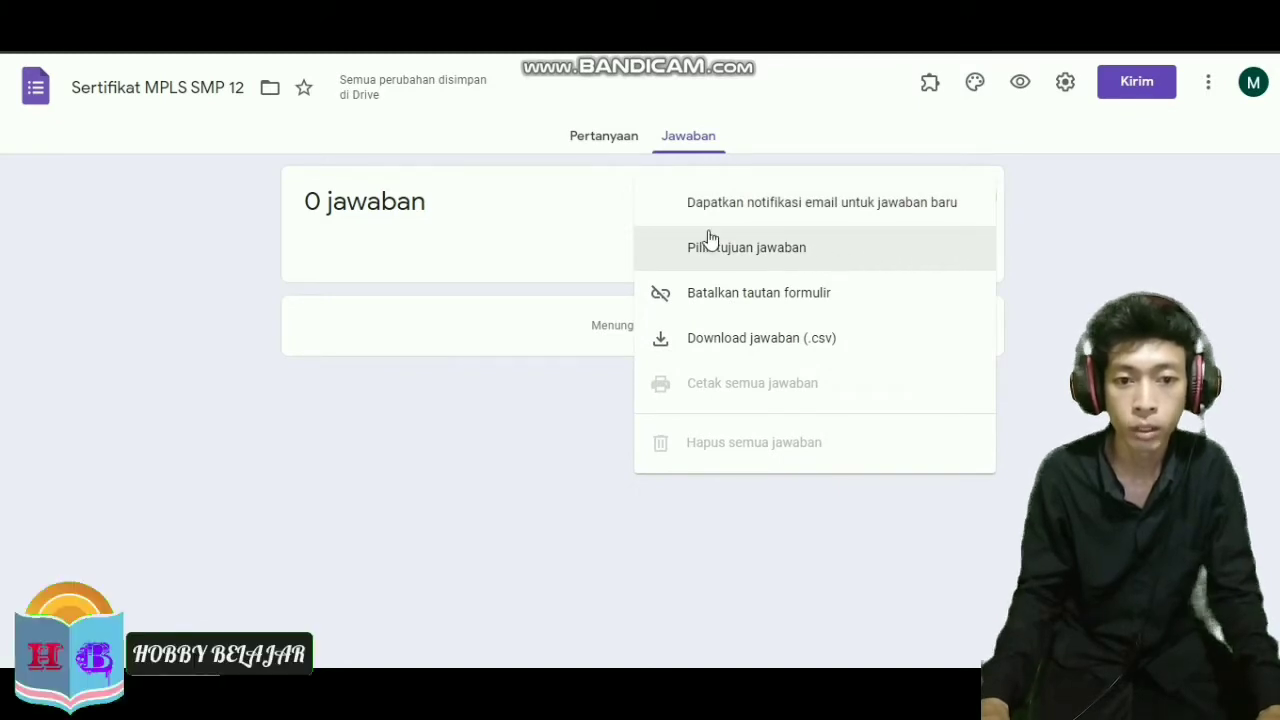
{"action": "left_click", "coordinate": [797, 258]}
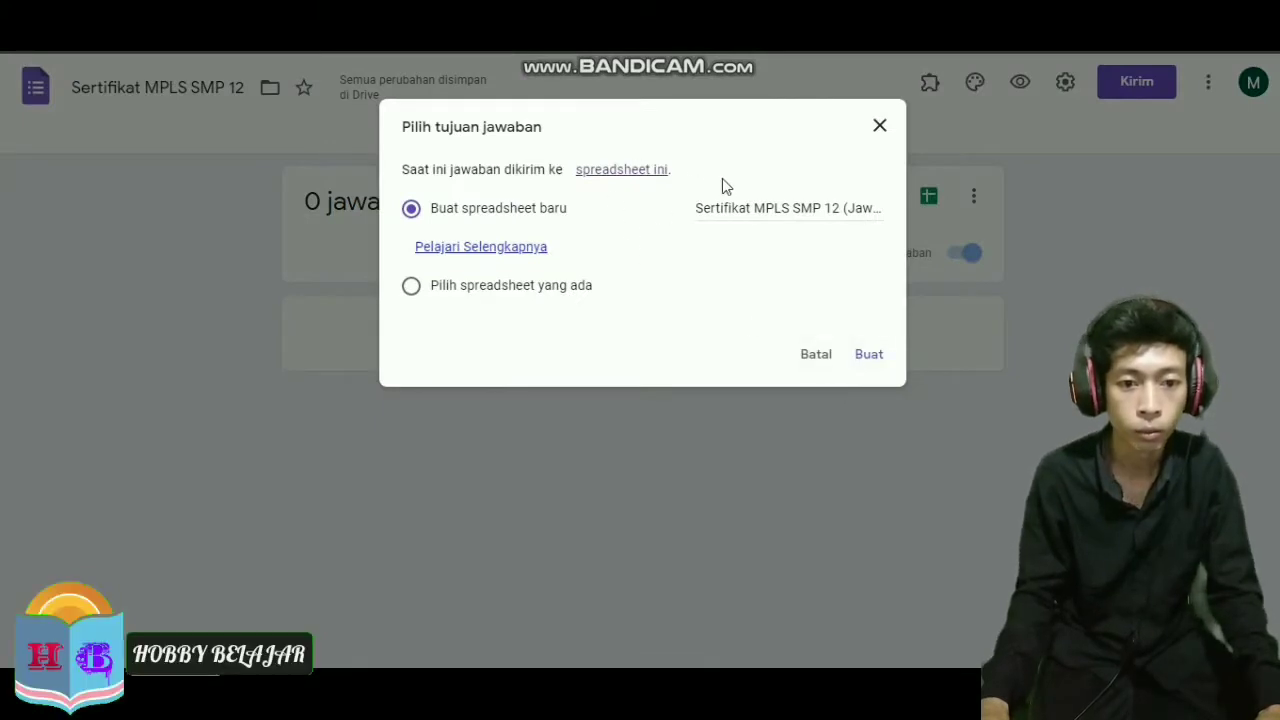
{"action": "left_click", "coordinate": [867, 356]}
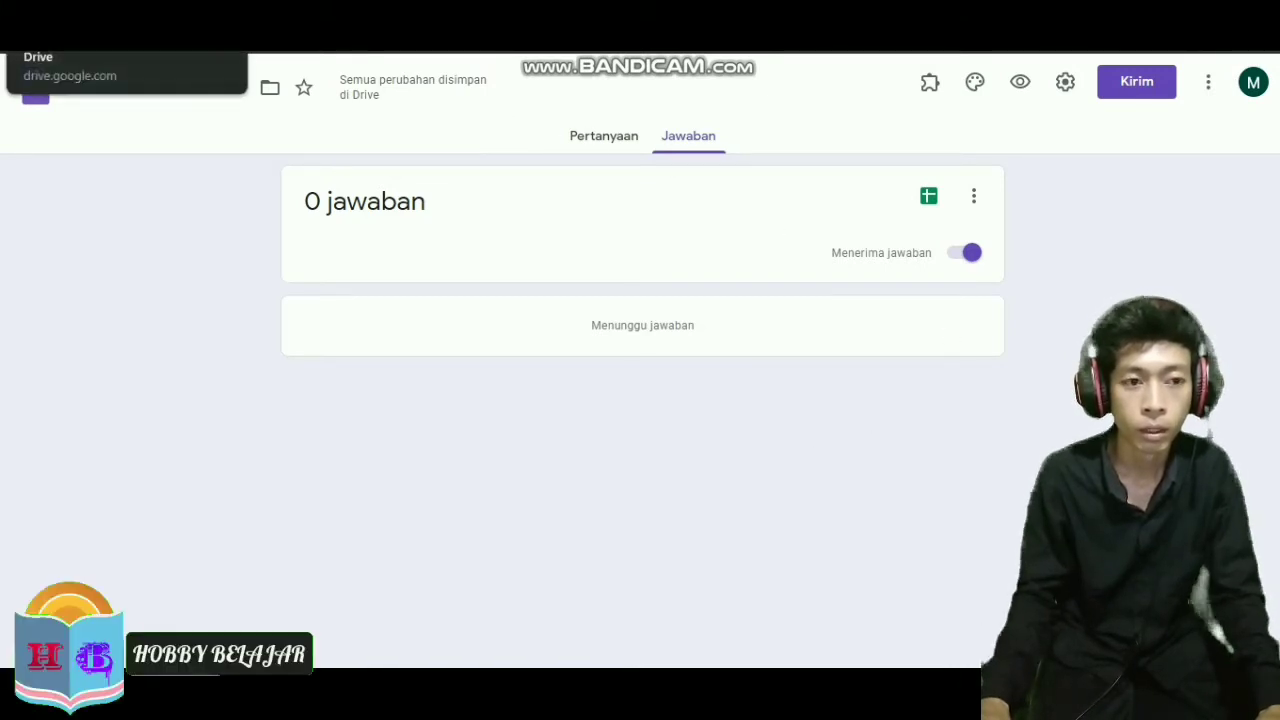
Switch to Google Drive, open the "Sertifikat MPLS SMP 12 (Jawaban)" spreadsheet from the SERTIFIKAT MPLS SMP 12 folder, and launch its Autocrat add-on
{"action": "left_click", "coordinate": [110, 40]}
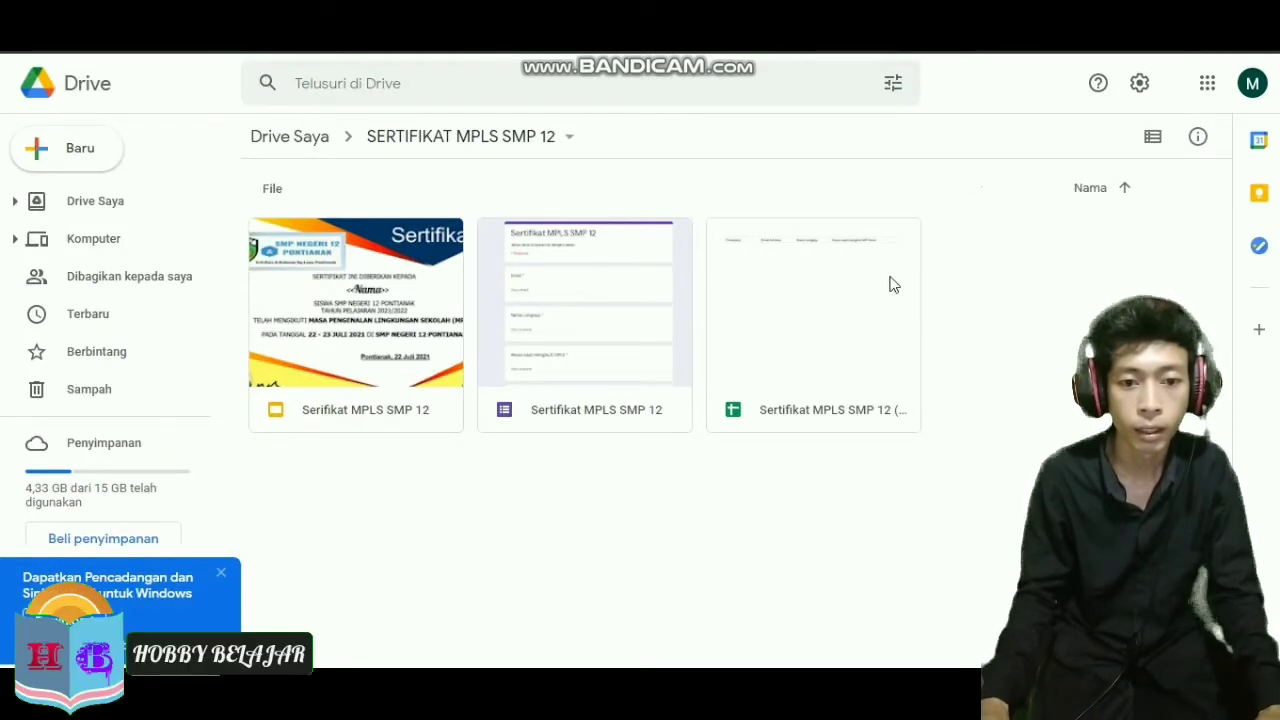
{"action": "double_click", "coordinate": [862, 418]}
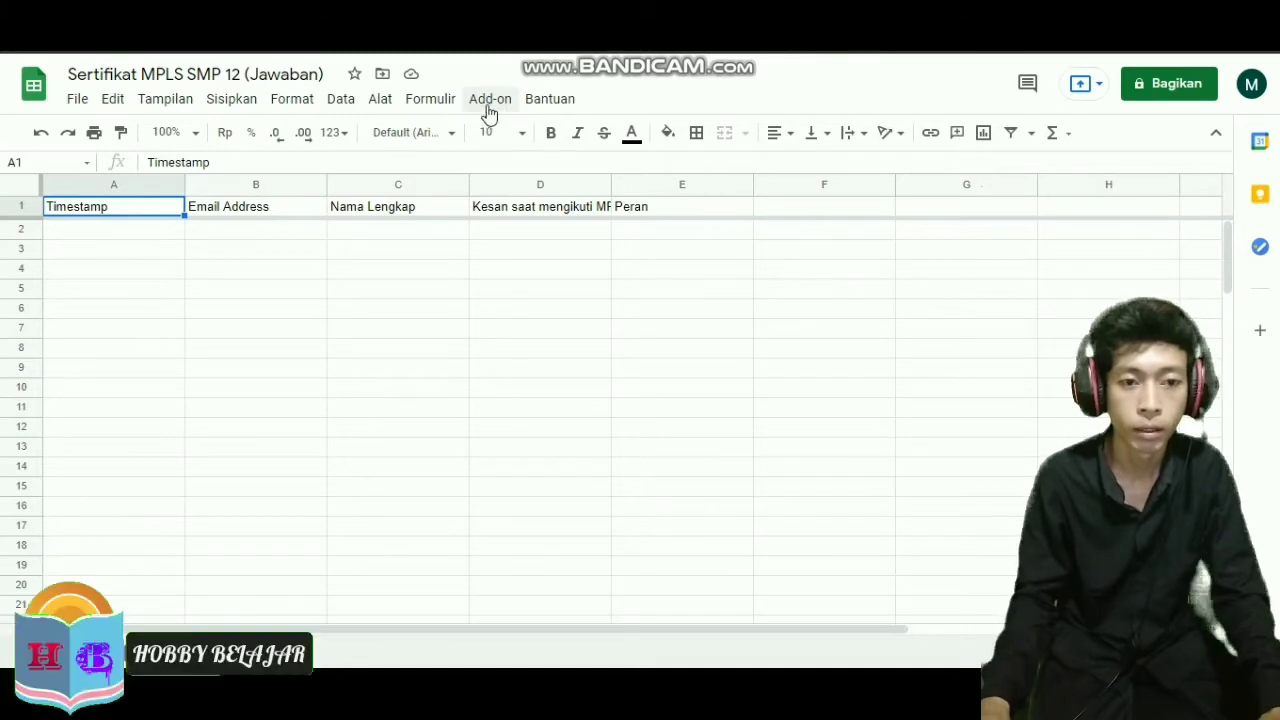
{"action": "left_click", "coordinate": [490, 100]}
{"action": "mouse_move", "coordinate": [560, 188]}
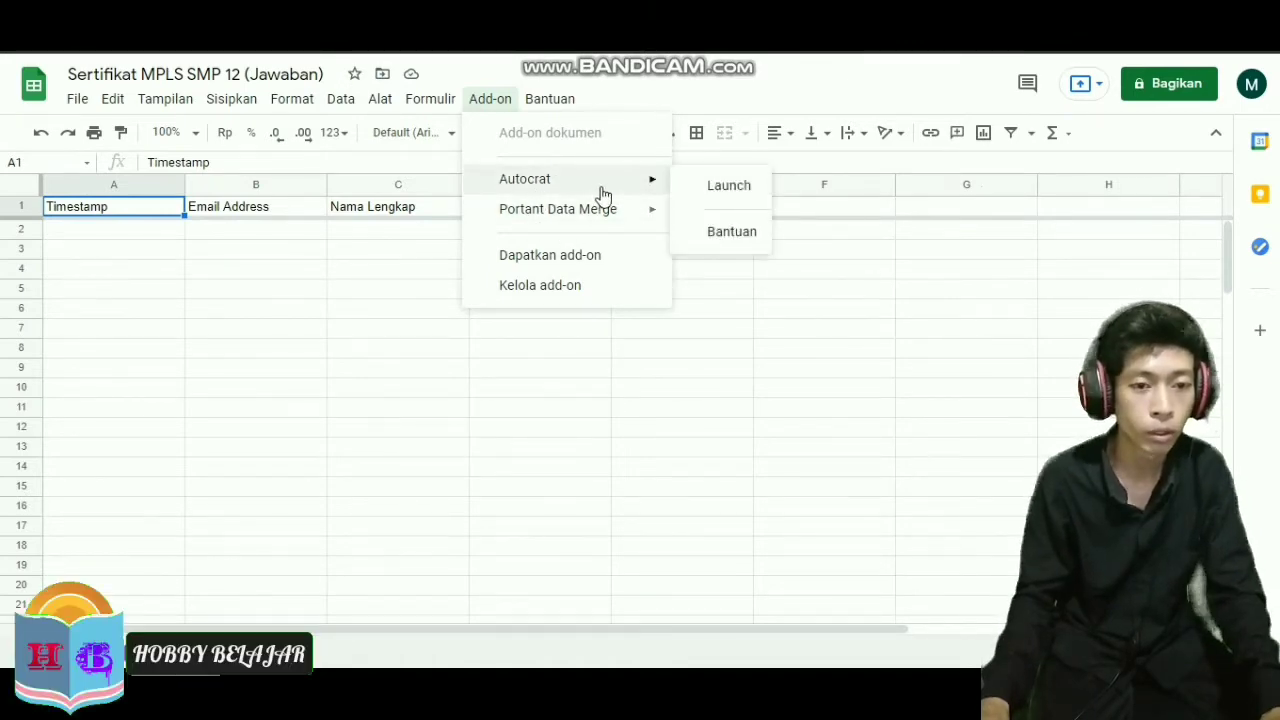
{"action": "left_click", "coordinate": [737, 195]}
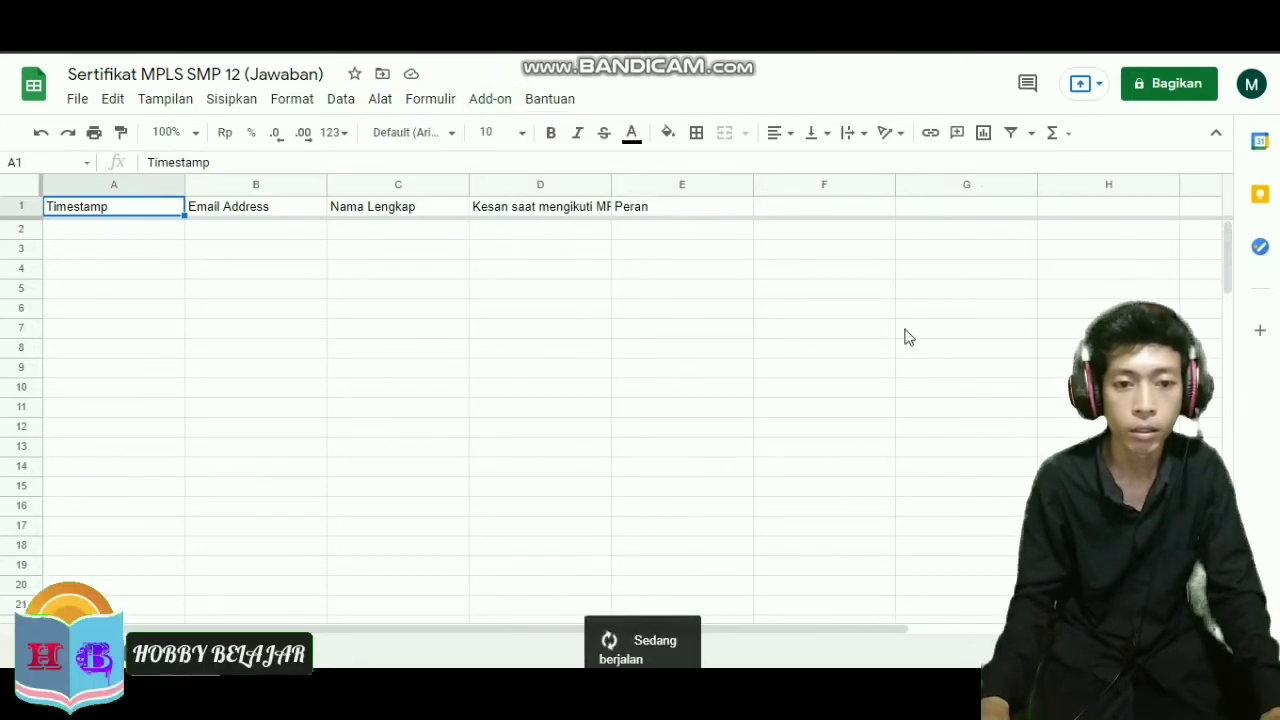